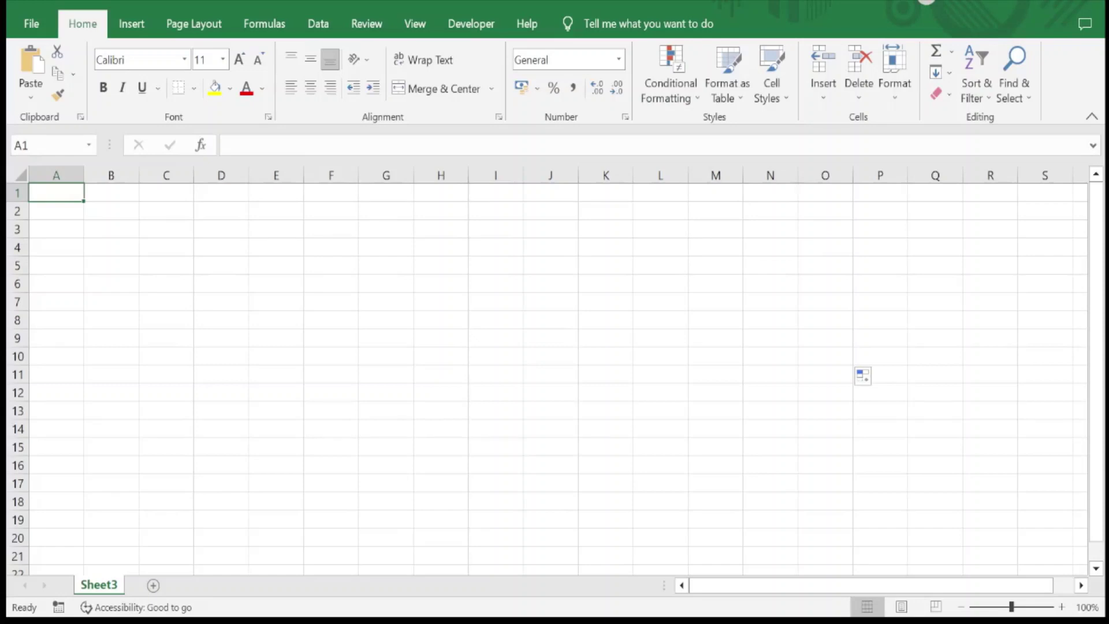
Step: Write the A1 note, fixing a typo and inserting 'or more' after '2'
text(i)
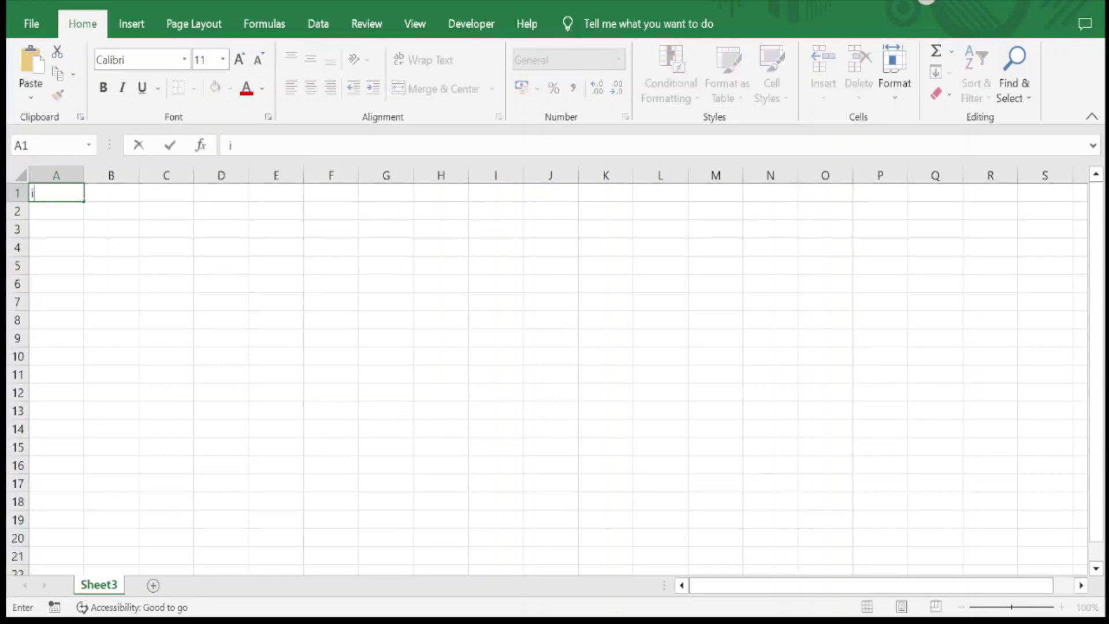
text(f yo)
text(u wan)
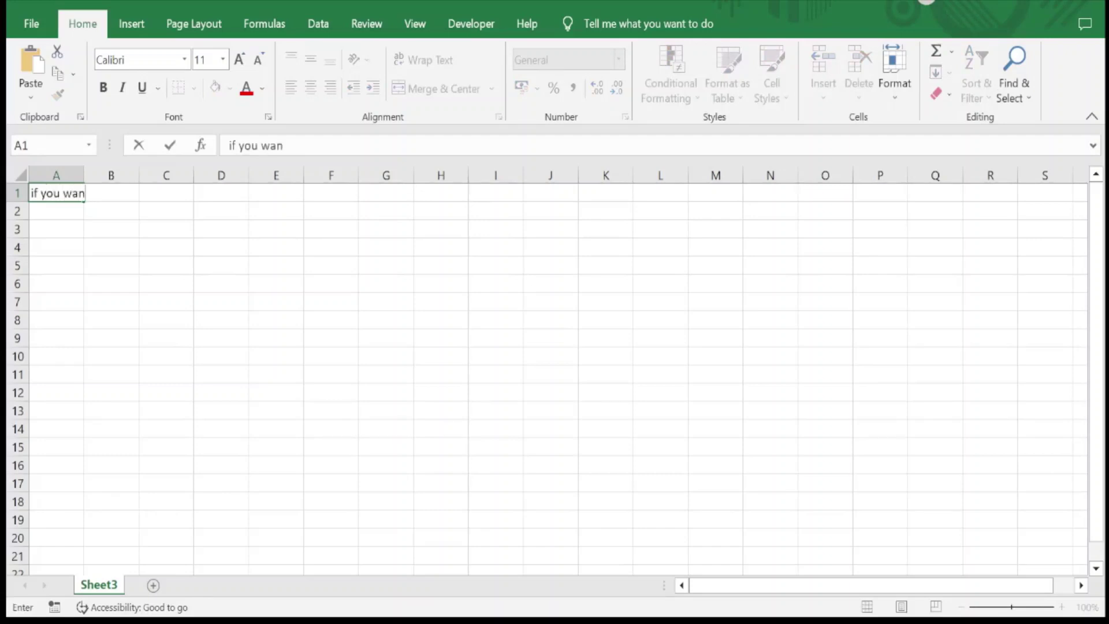
text(t t)
text(o aa)
key(BackSpace)
text(dd)
text( 2 val)
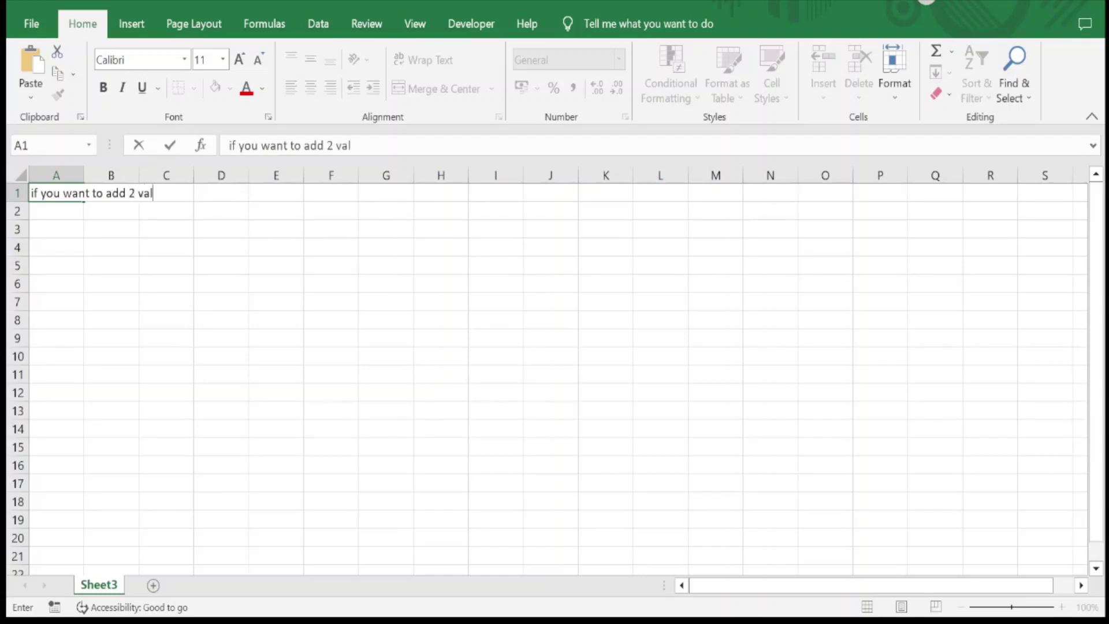
text(ues)
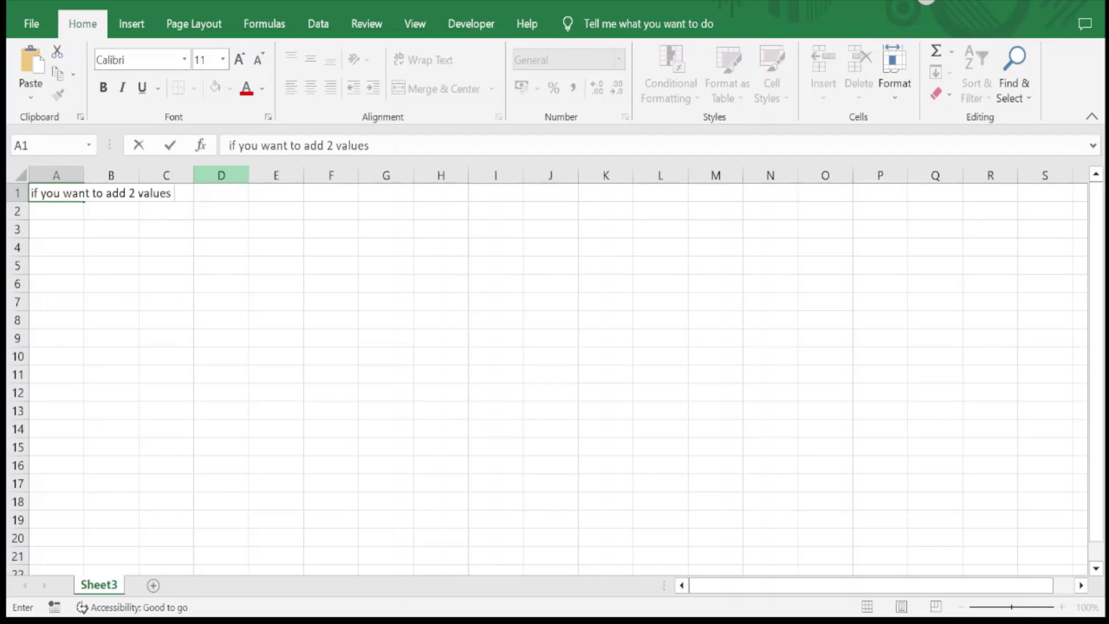
text( then)
text( the )
text(formu)
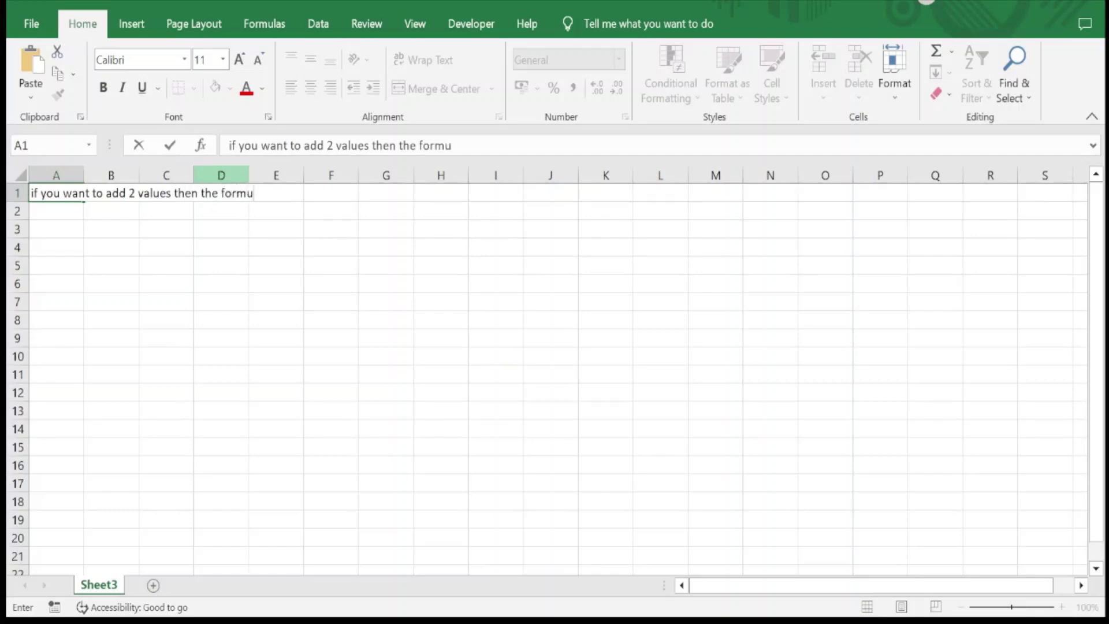
text(la i)
text(s)
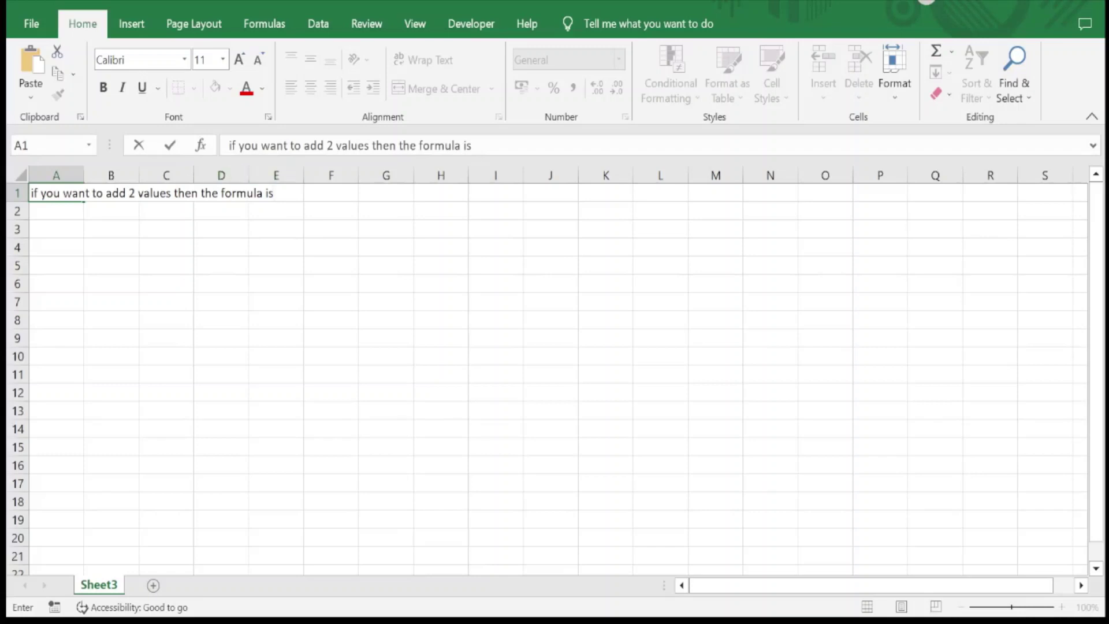
click(135, 193)
text(or m)
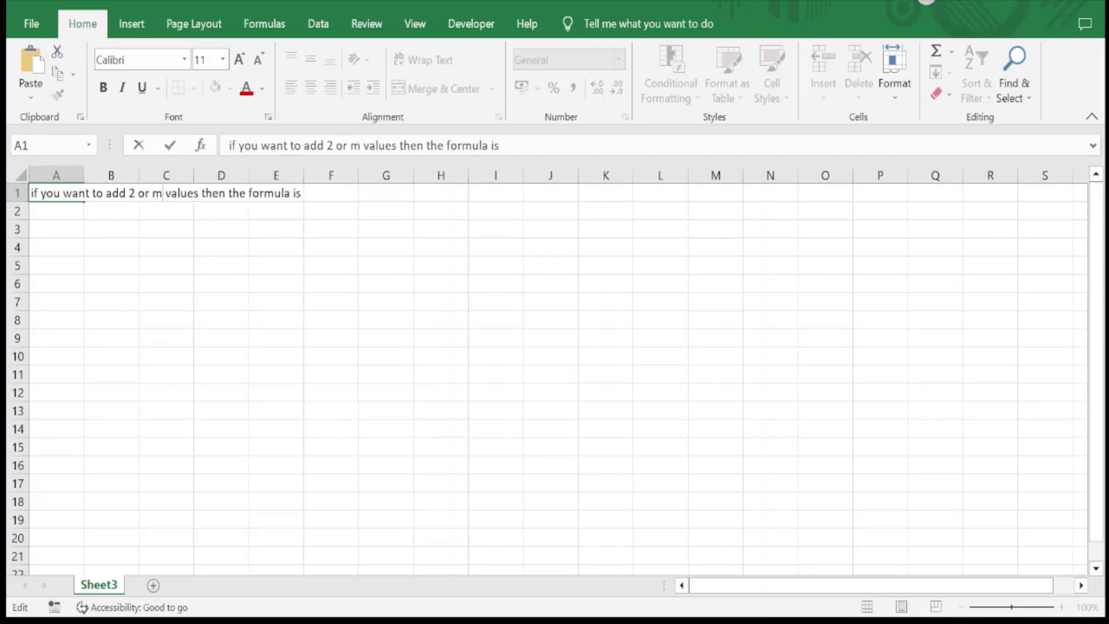
text(ore)
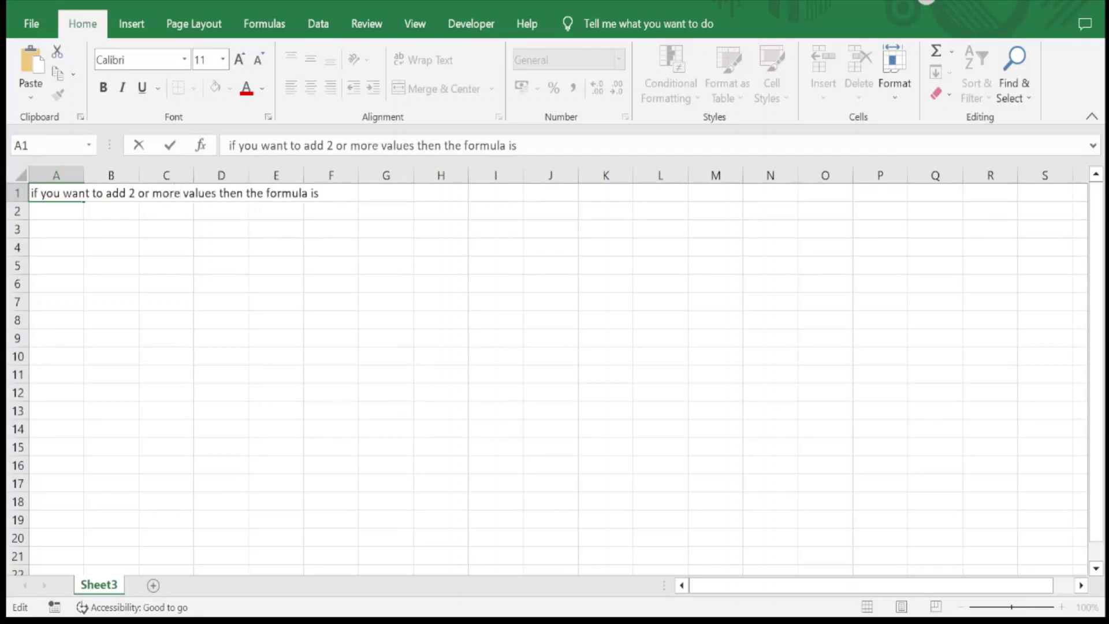
click(166, 247)
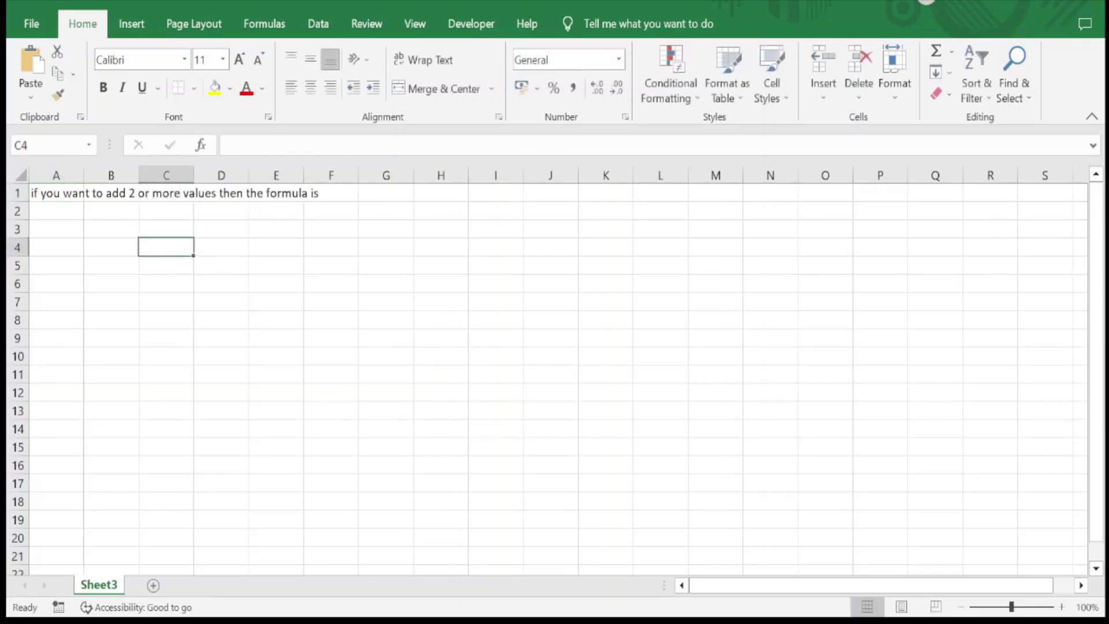
Step: Autofit column A to the note and enter 'like' in B1
double_click(83, 175)
click(178, 211)
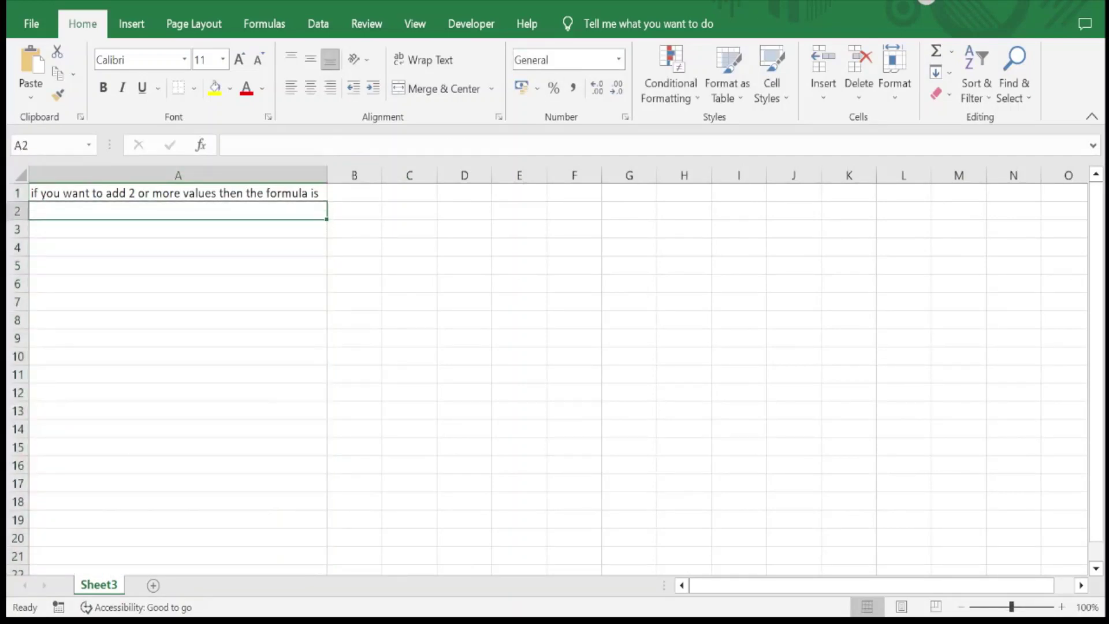
click(354, 229)
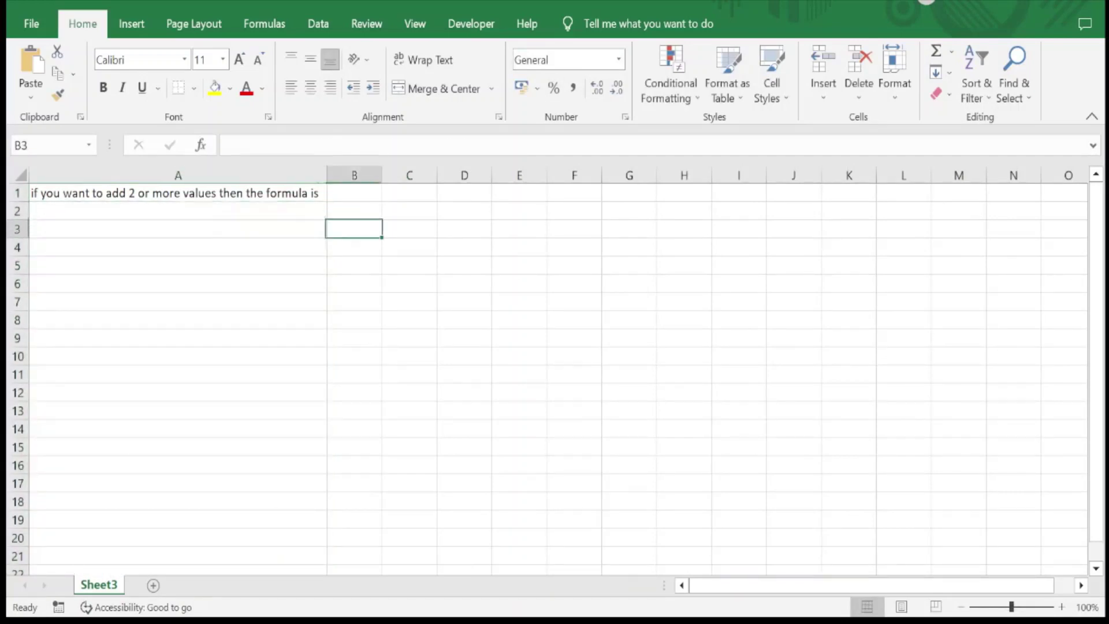
click(354, 192)
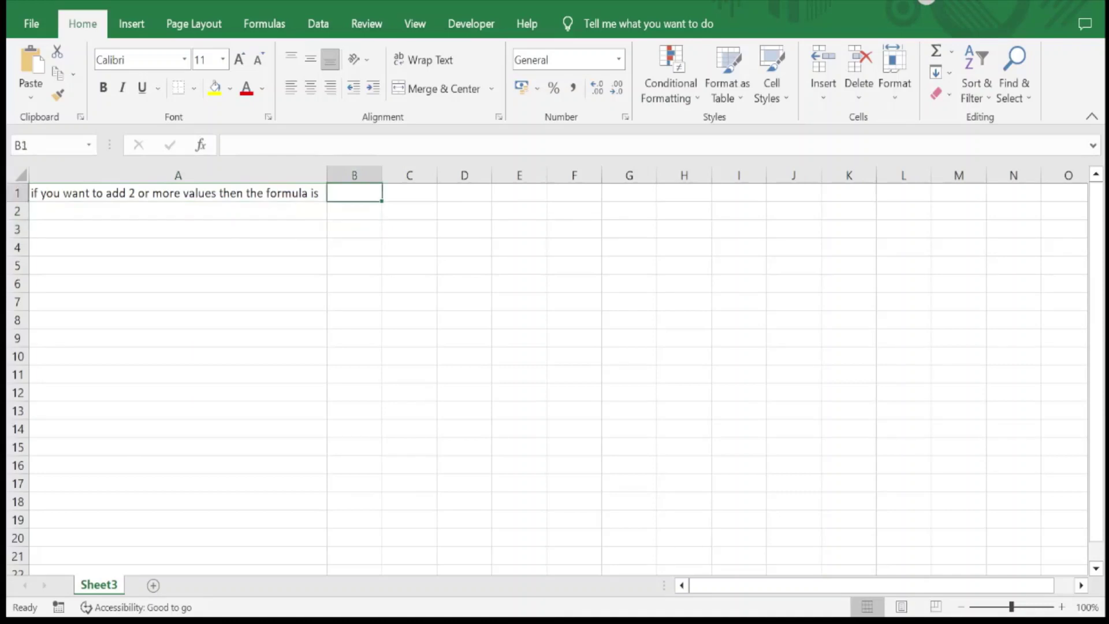
text(like)
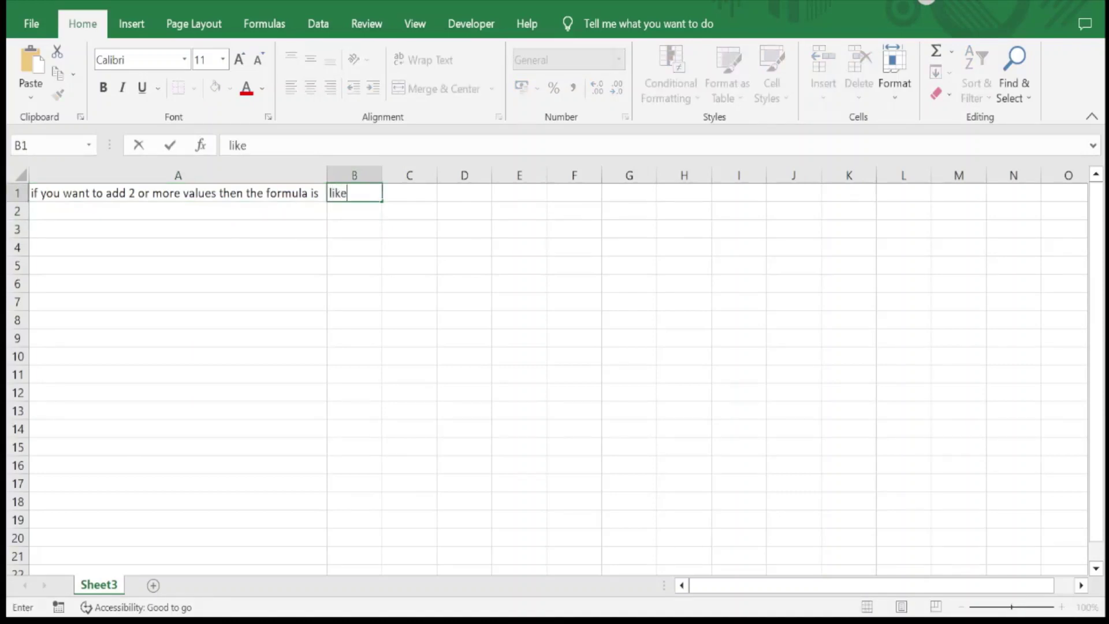
click(409, 193)
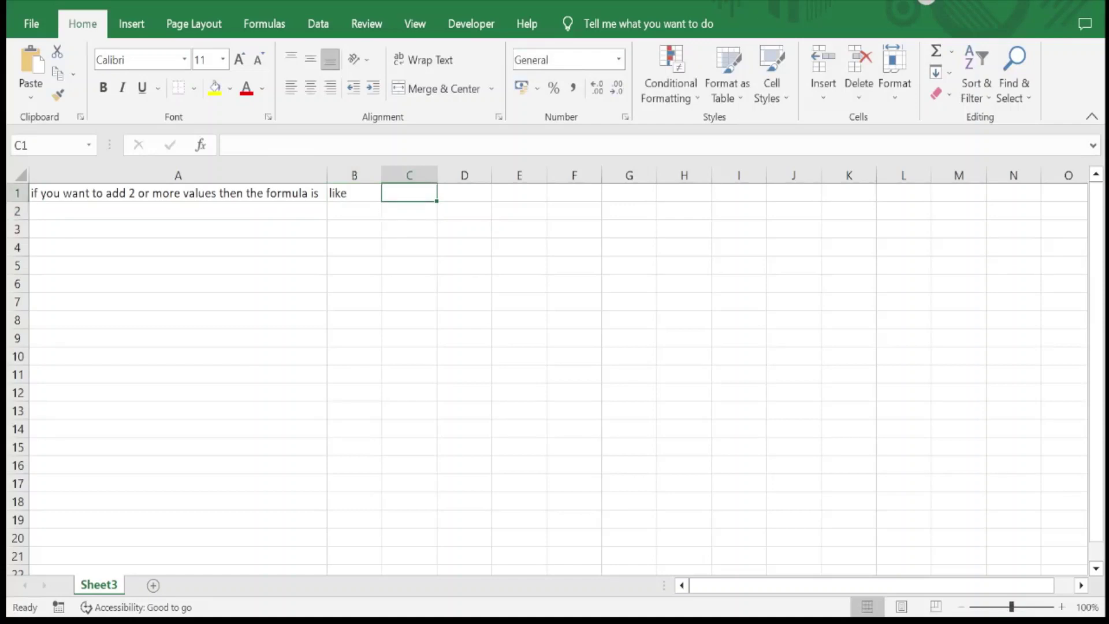
Step: Try a formula in C1 referencing column D cells, then abandon it
text(==)
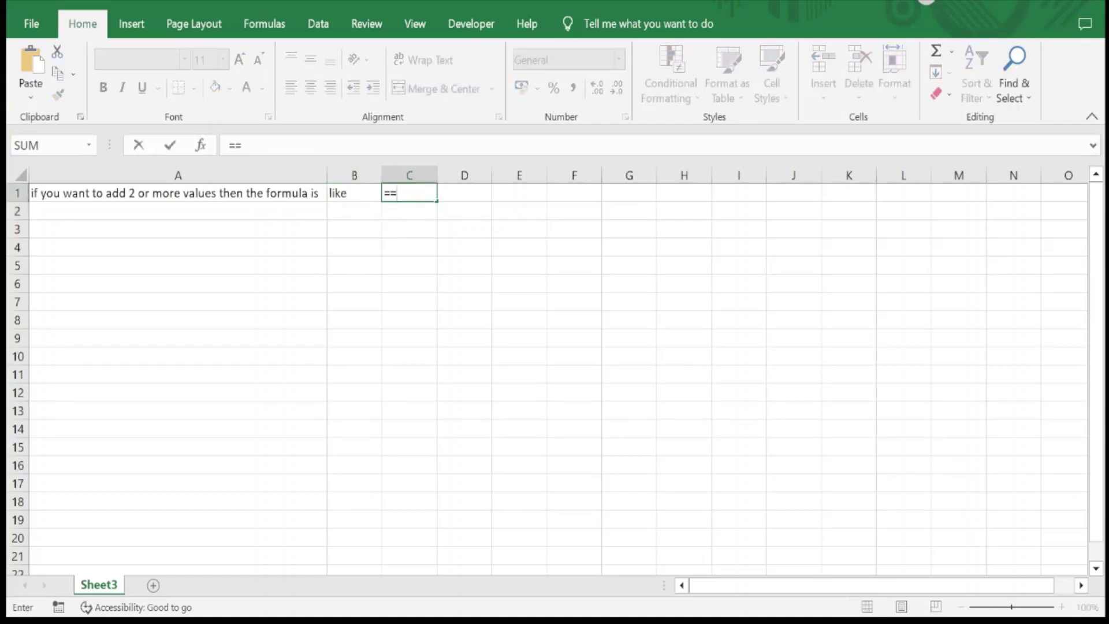
key(BackSpace)
click(464, 210)
click(464, 192)
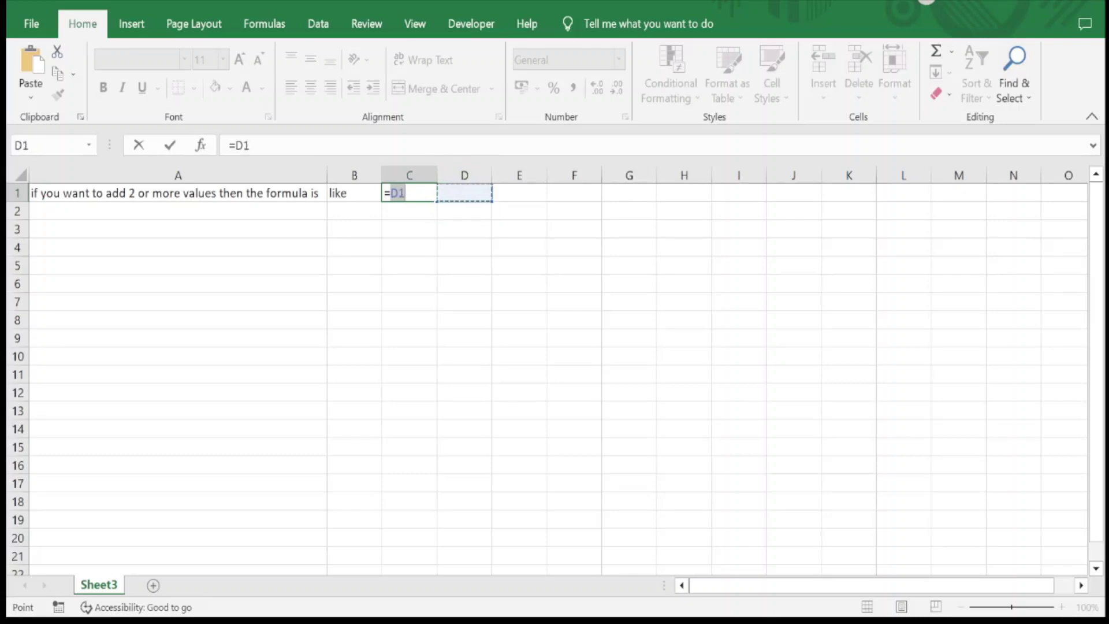
key(BackSpace)
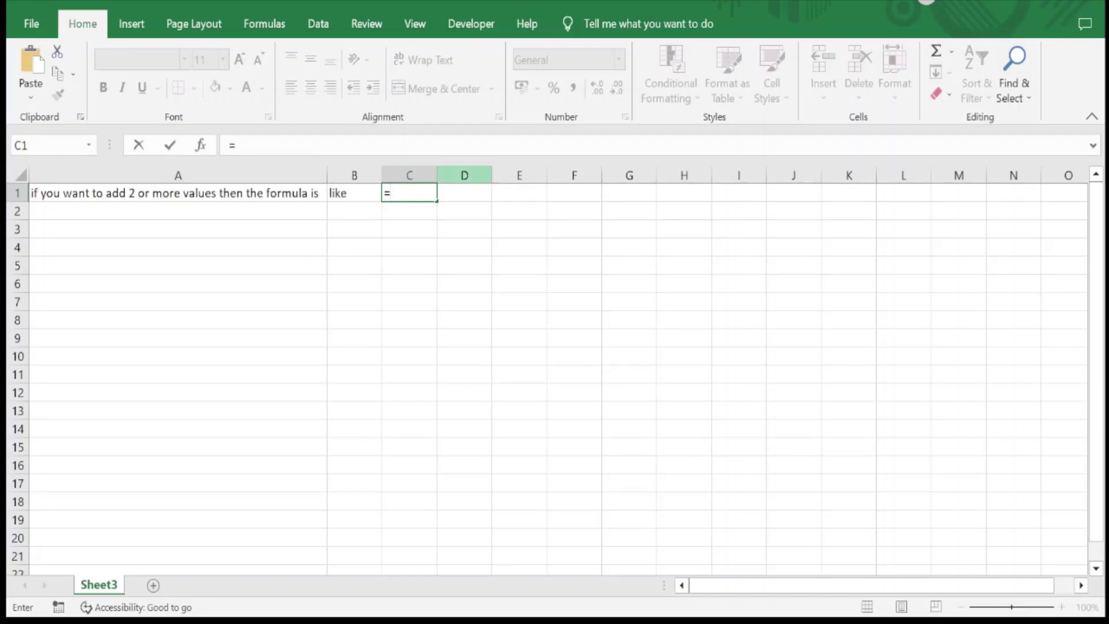
click(464, 175)
key(BackSpace)
key(Escape)
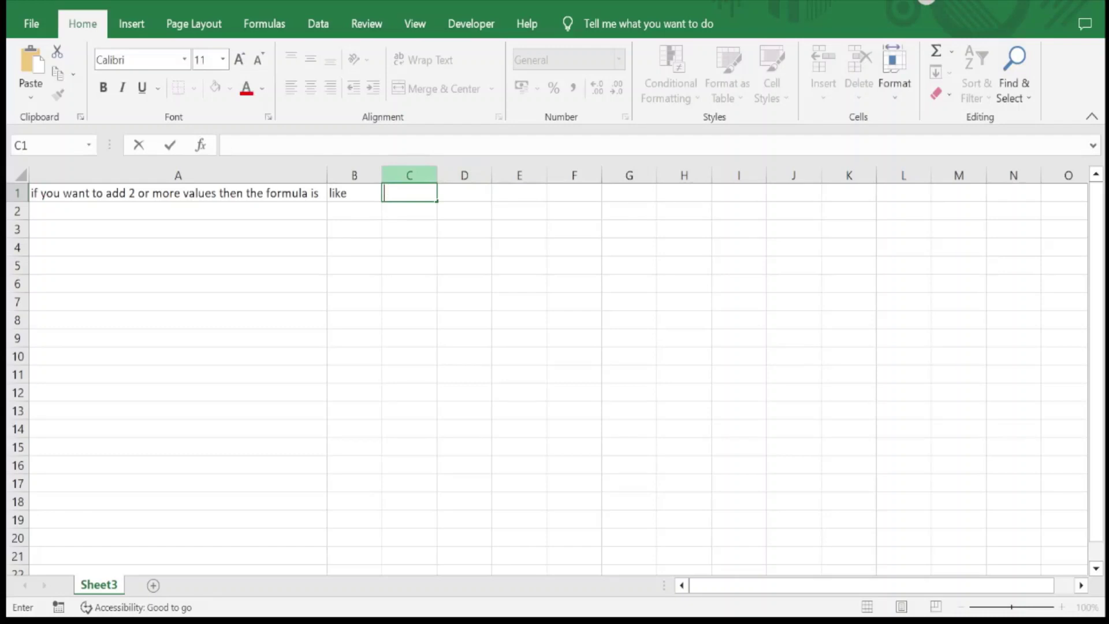
Step: Edit B1 so it reads 'like-'
click(355, 192)
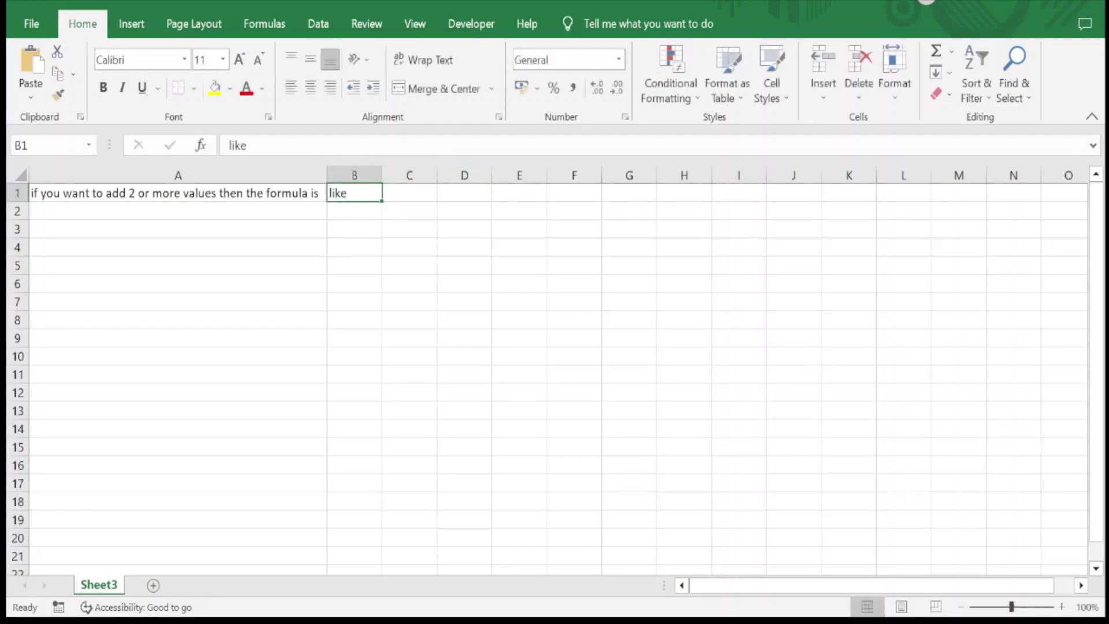
click(248, 145)
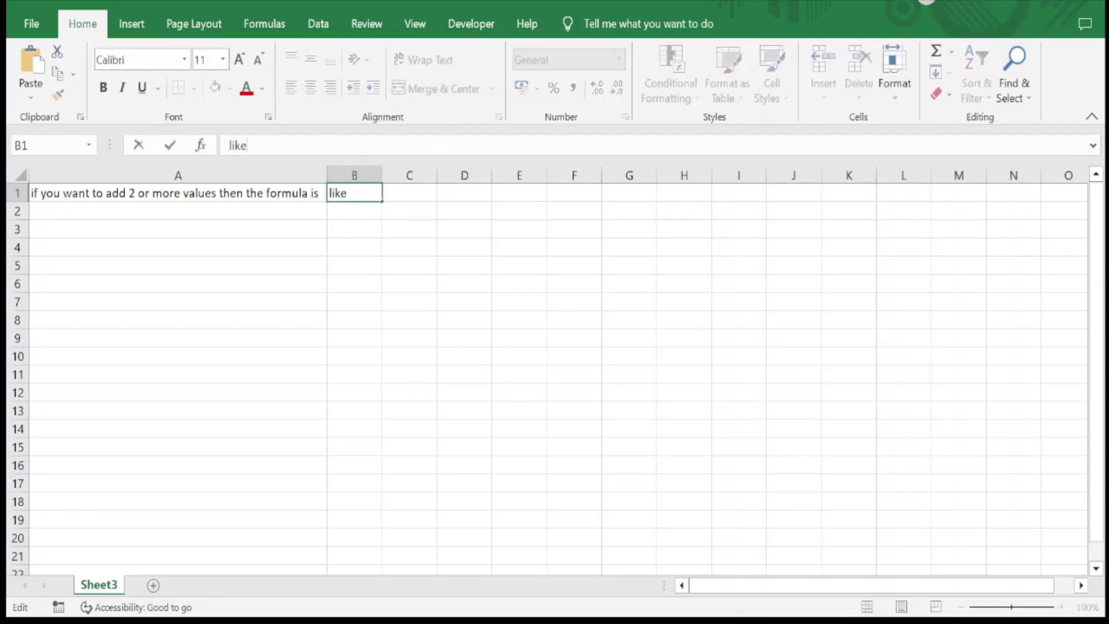
text(_)
text(-)
key(Tab)
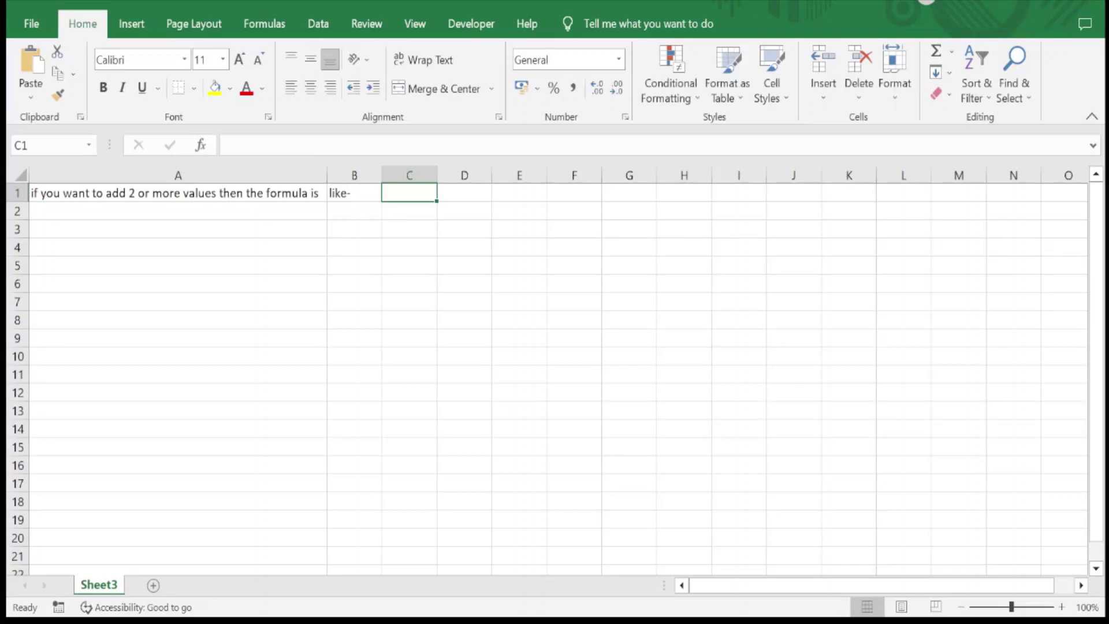
Step: Enter 4 in C1, 5 in D1, and 5 in both C3 and C4
text(4)
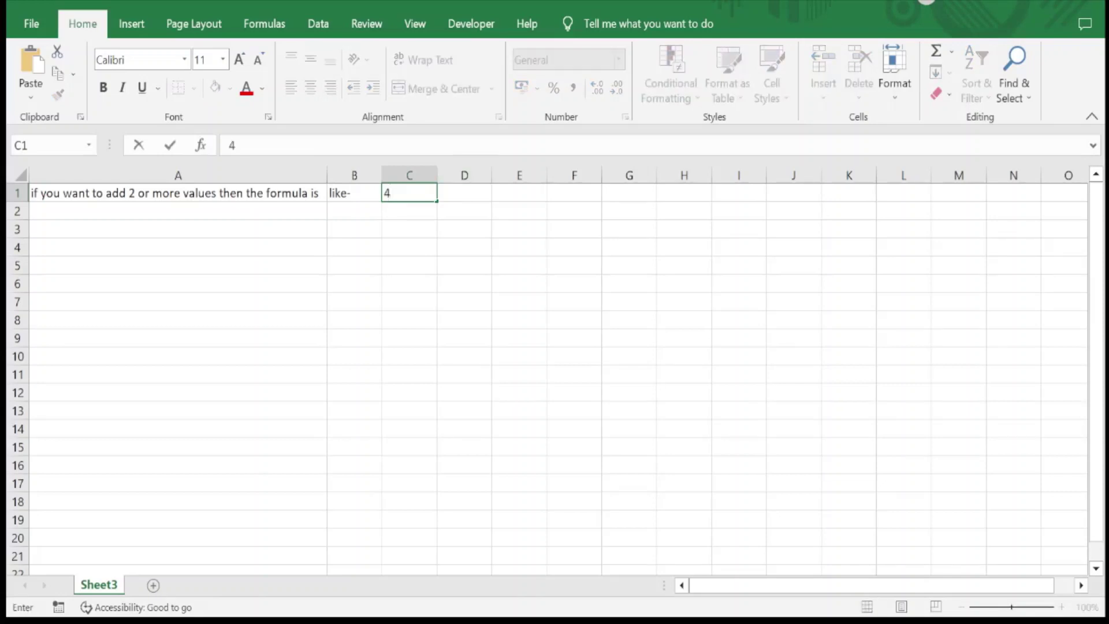
click(464, 192)
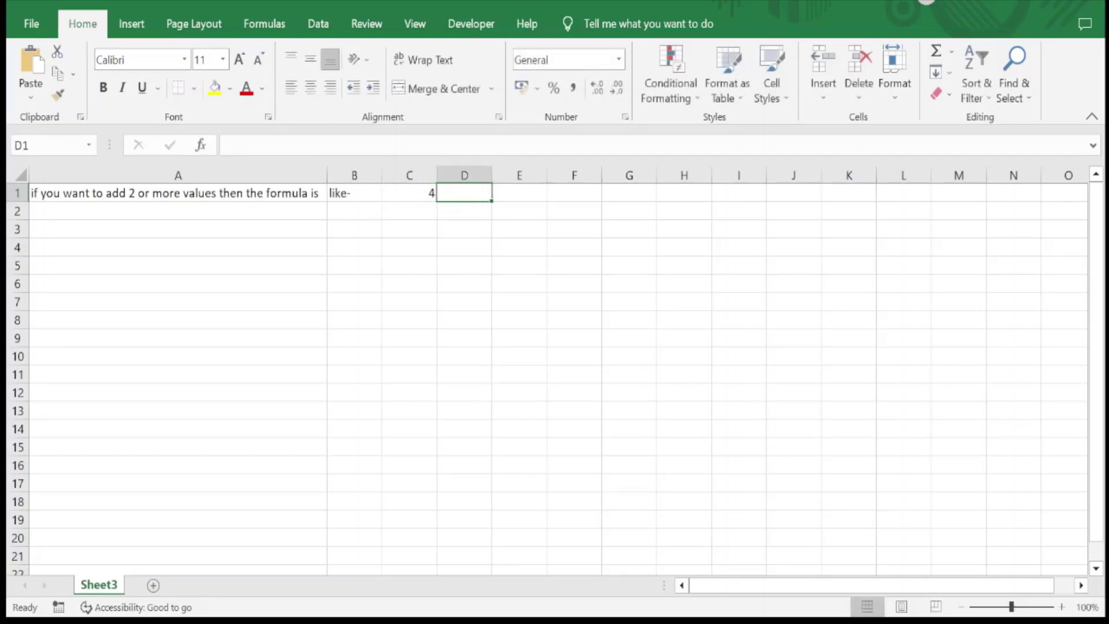
text(5)
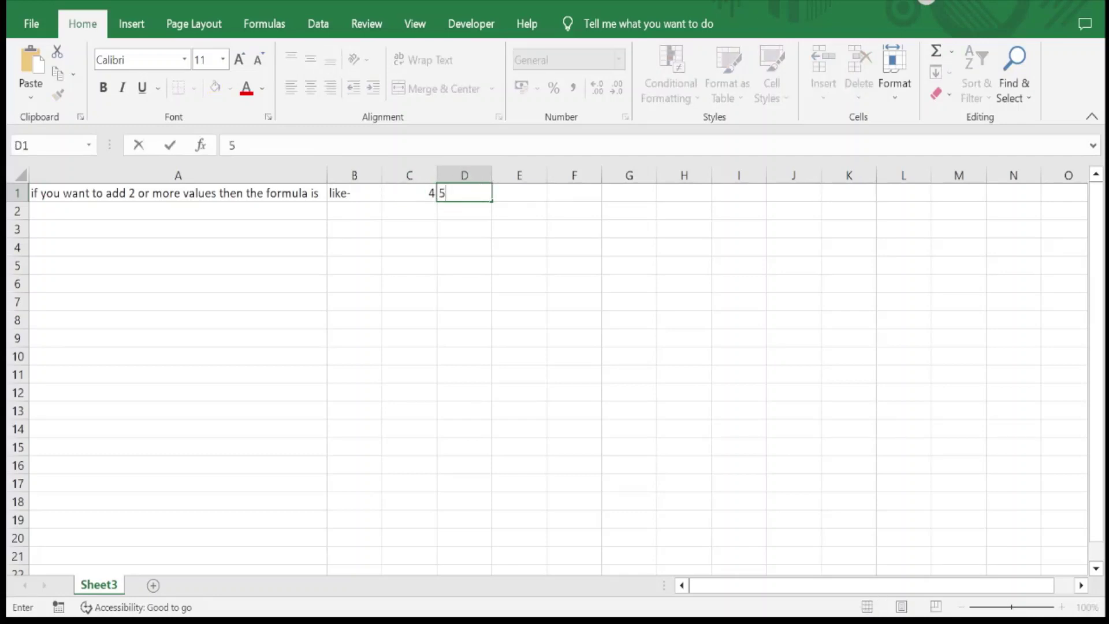
click(464, 229)
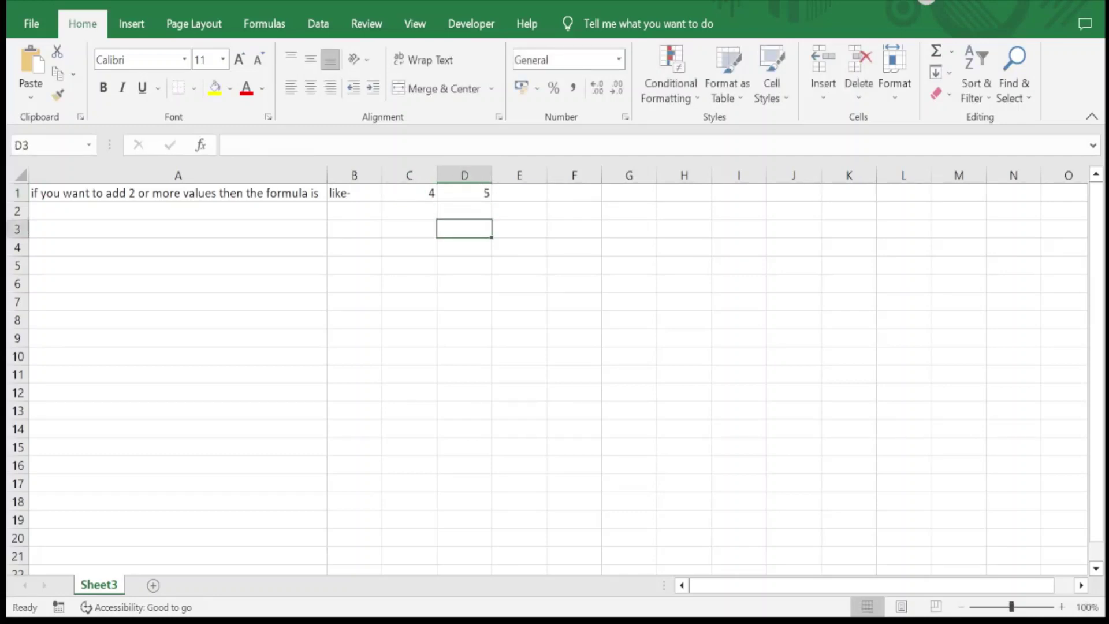
click(409, 228)
text(5)
key(Return)
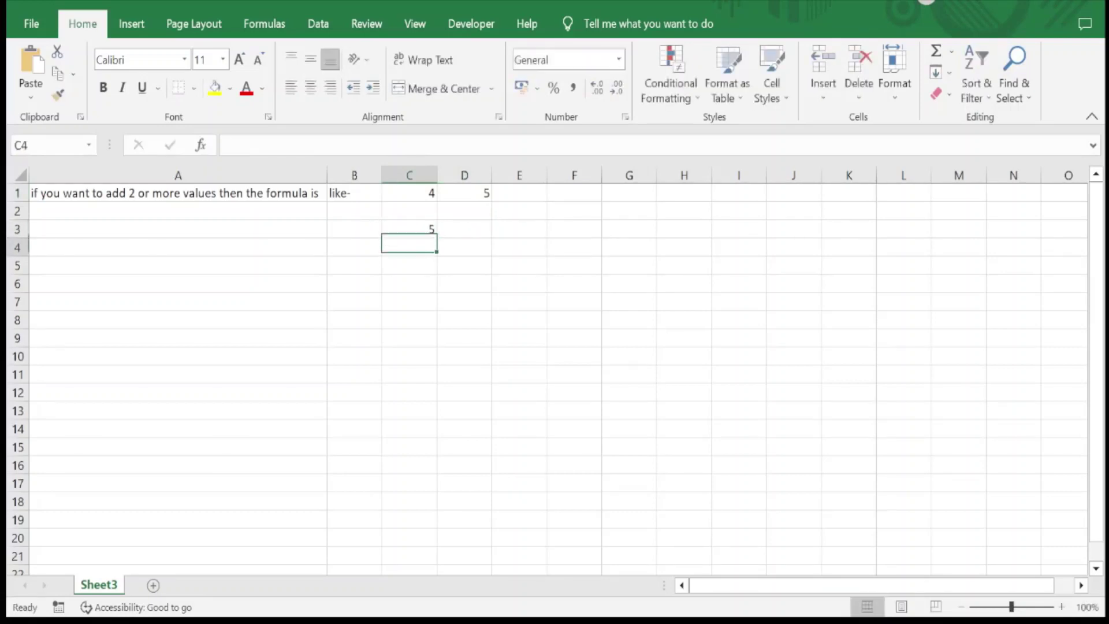
text(5)
key(Return)
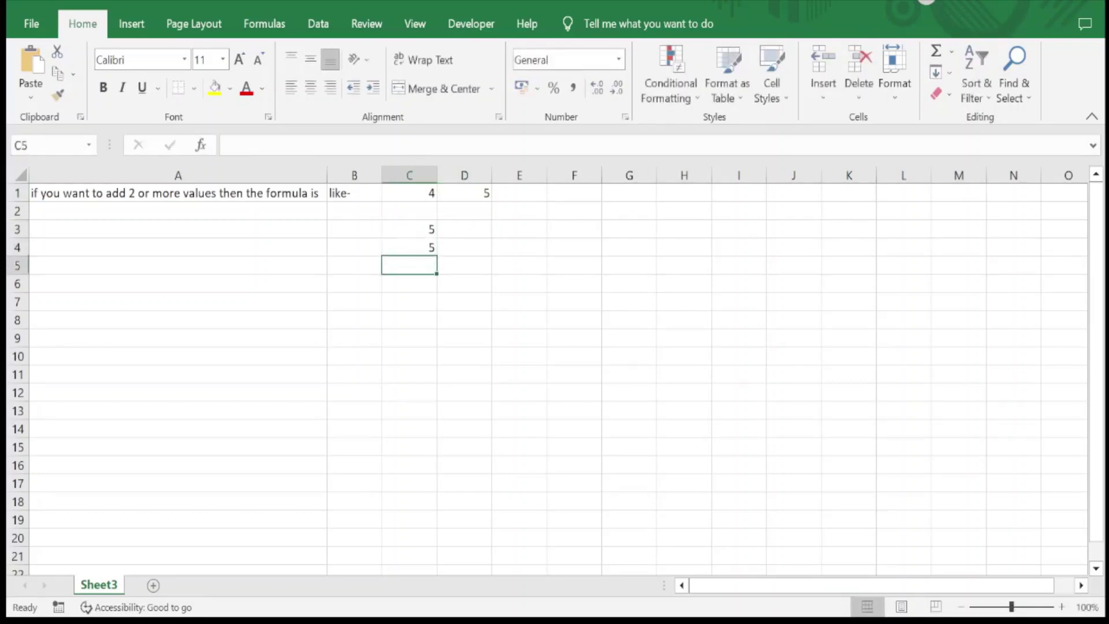
Step: Enter 8 in E3, 4 in E4 and 7 in D4
click(520, 228)
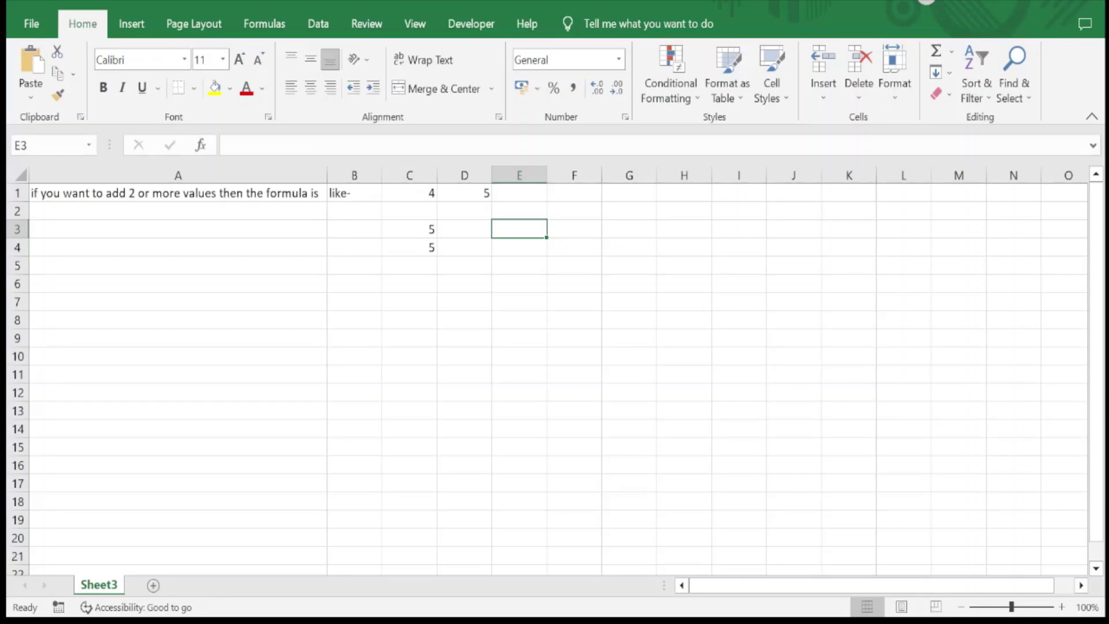
text(8)
key(Return)
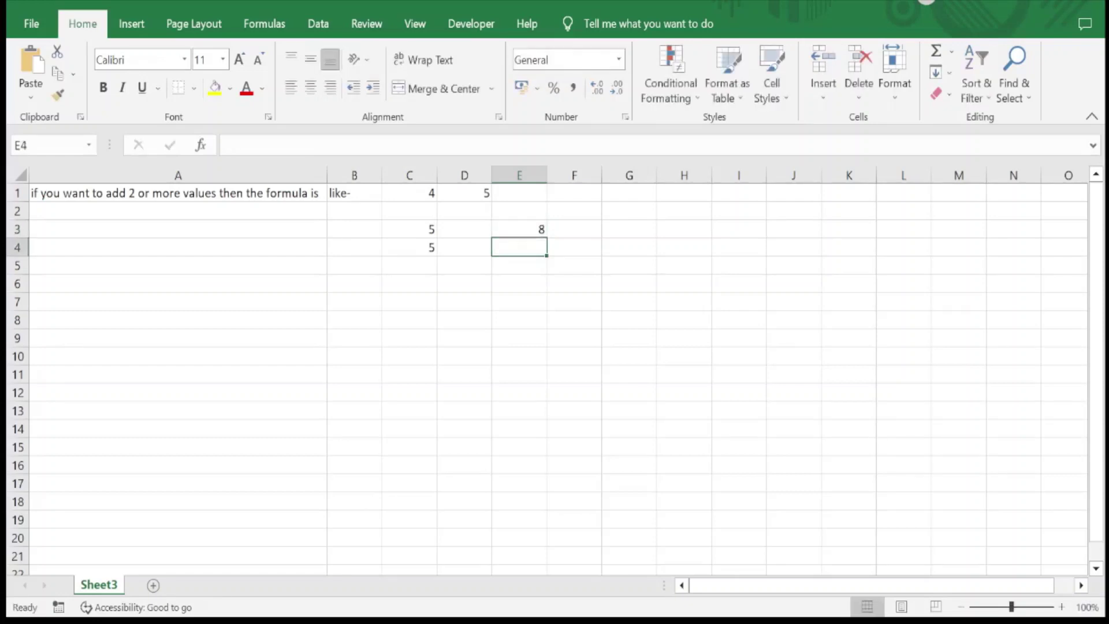
text(4)
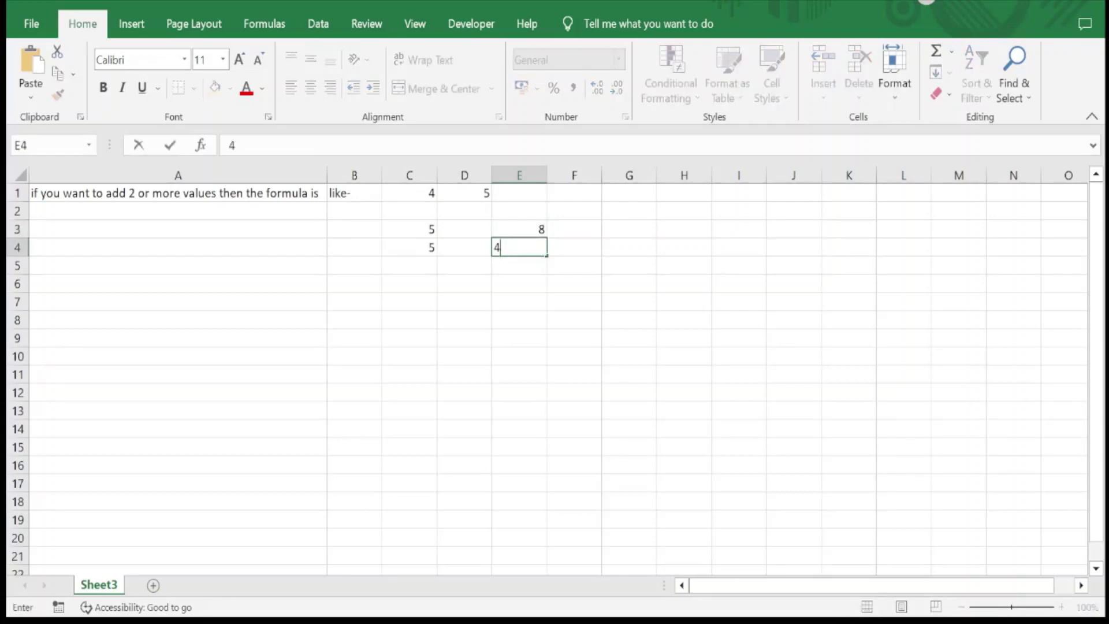
key(Left)
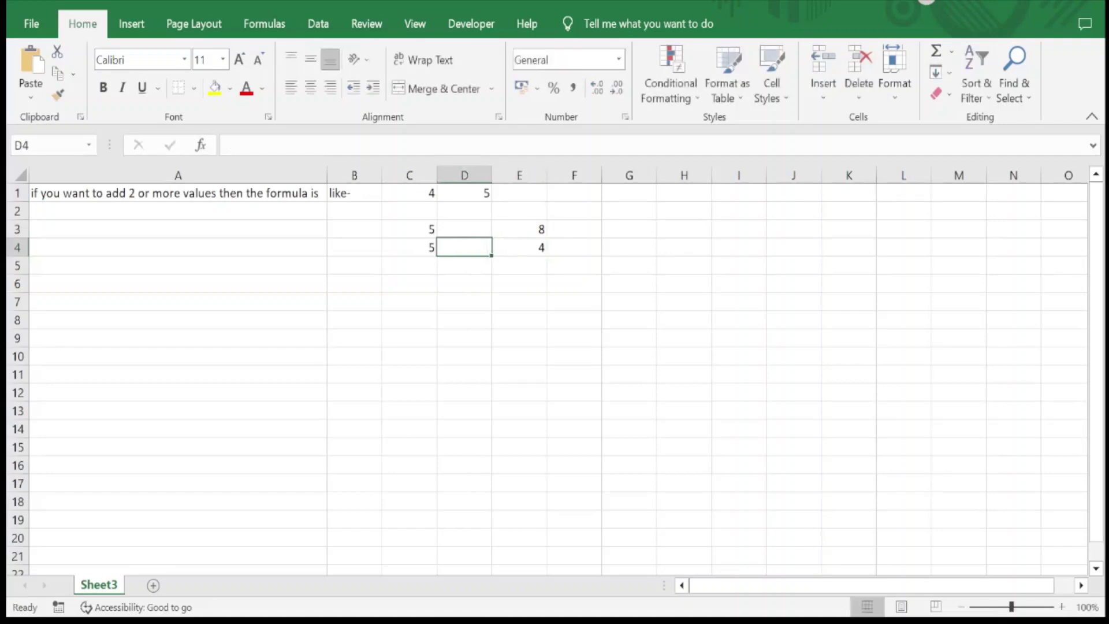
text(7)
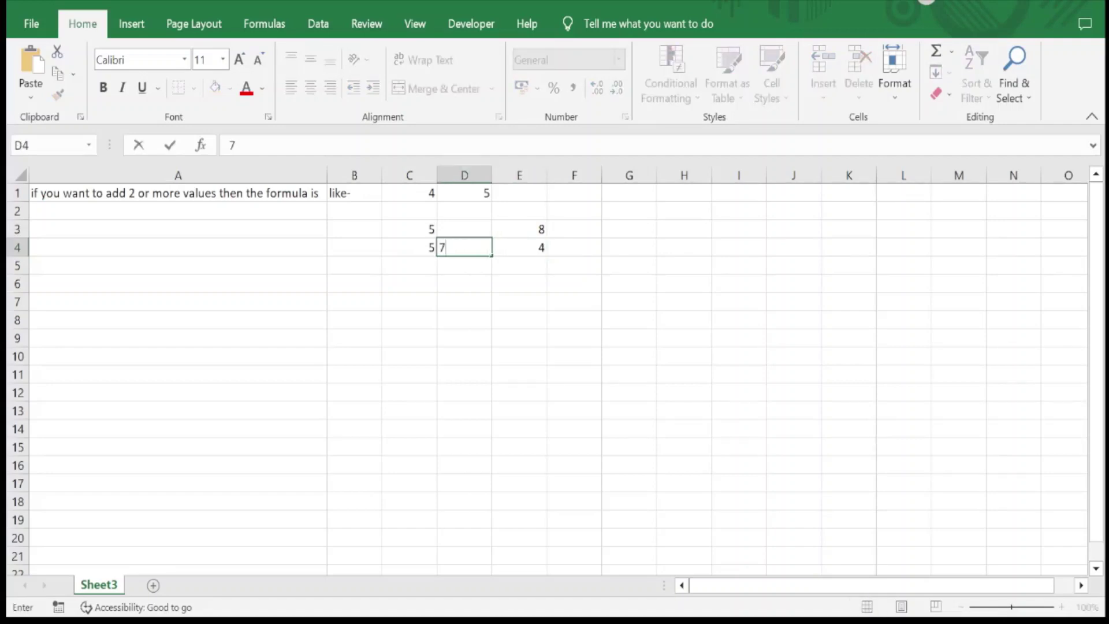
key(Return)
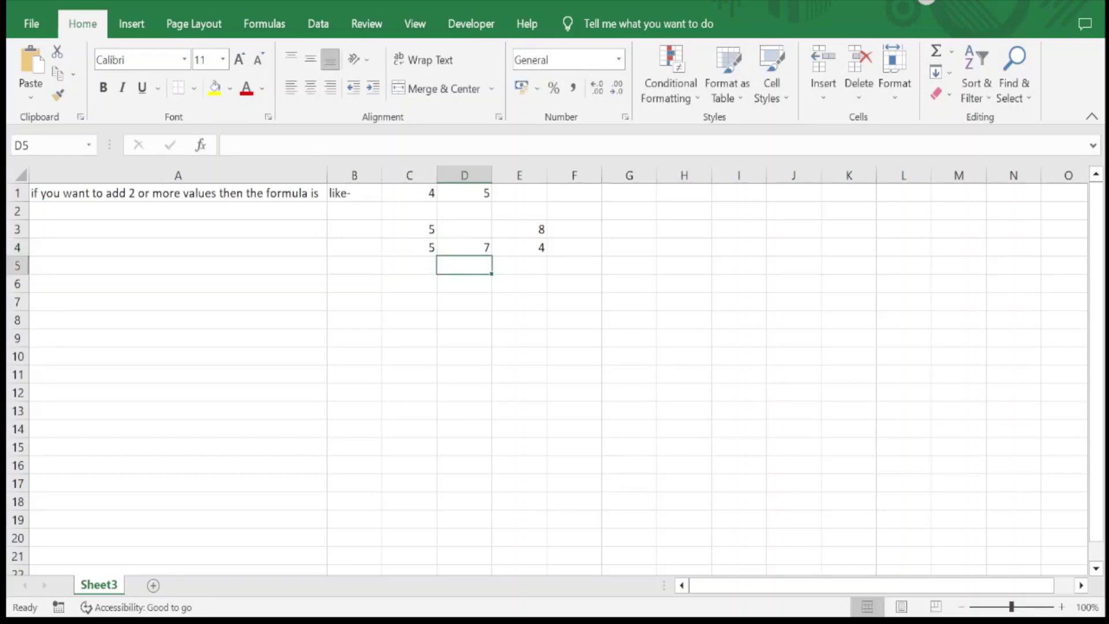
click(573, 229)
Step: Type 'to do sum of quantities of any cell is foumula--' into G3, correcting 'quantites'
click(629, 229)
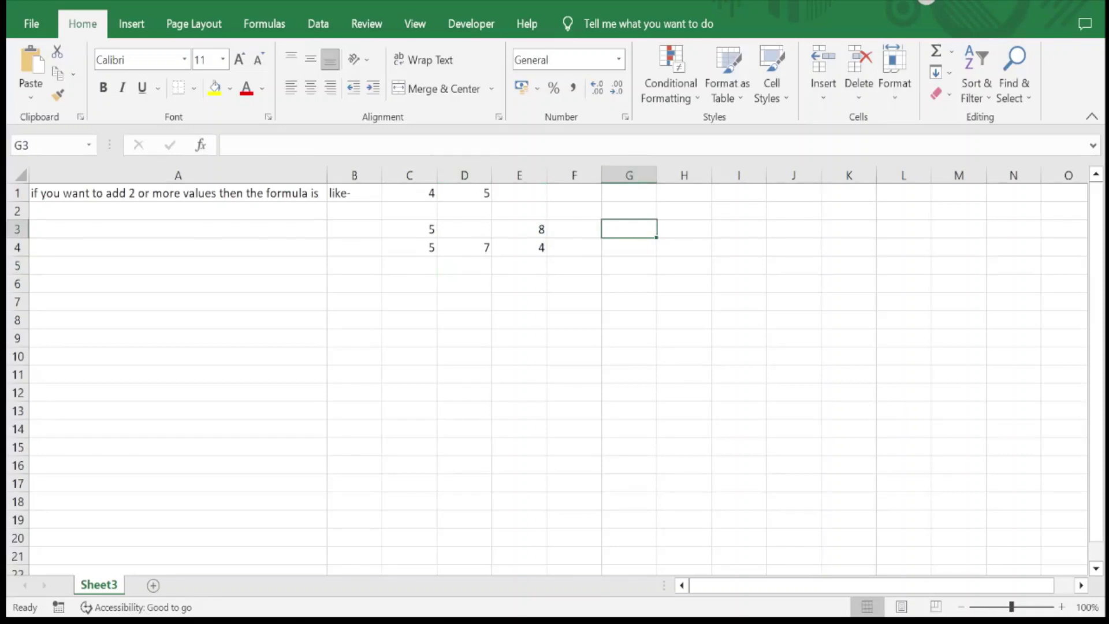
text(to)
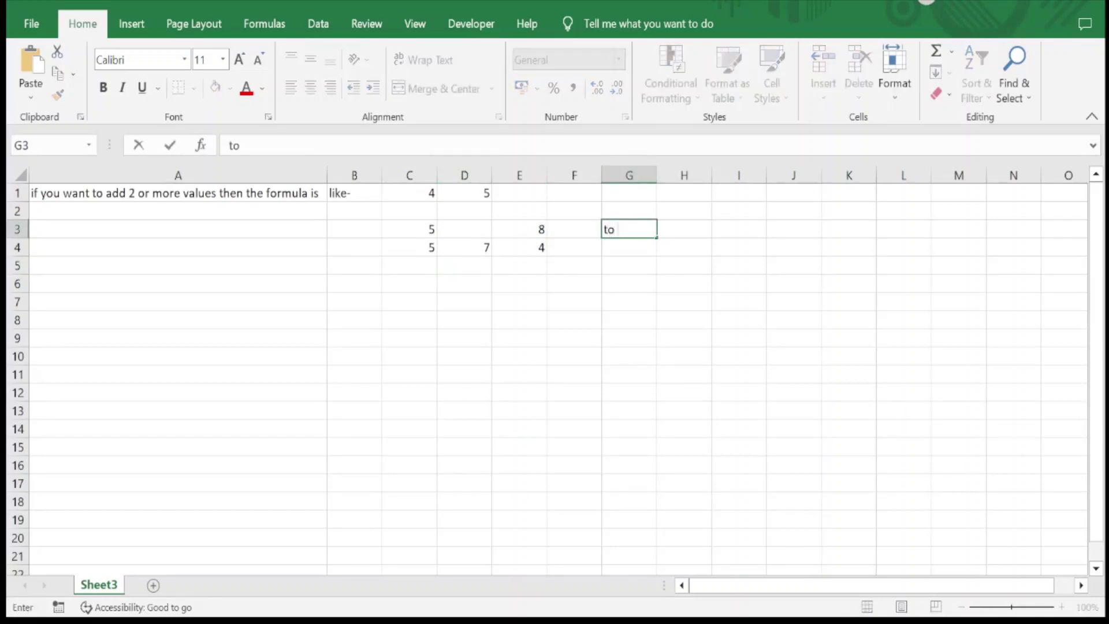
text( do s)
text(um)
text( of )
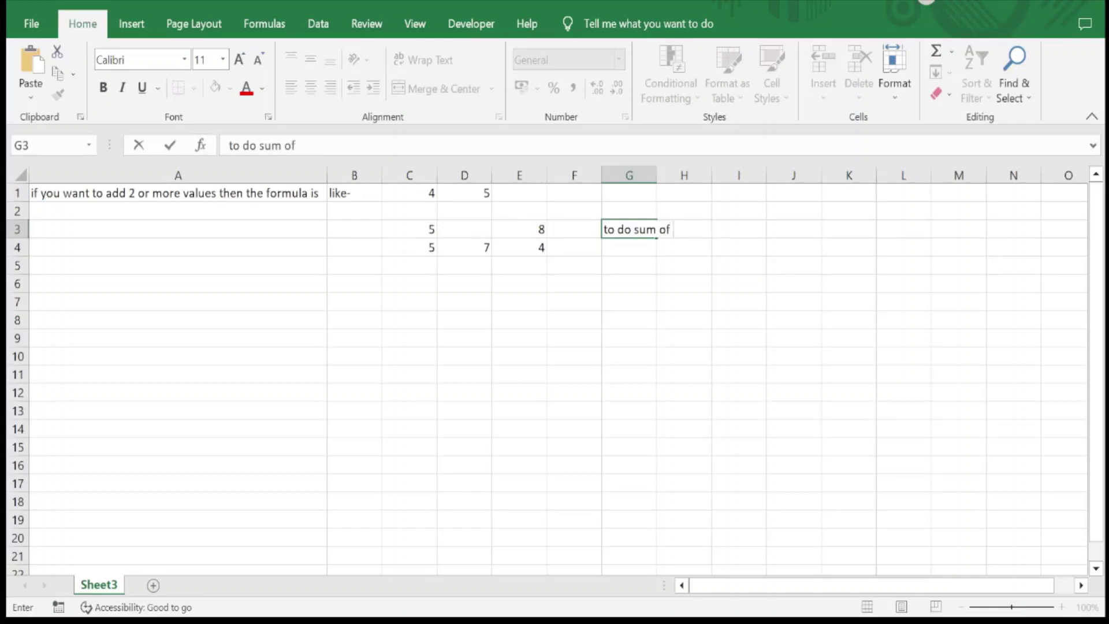
text(quan)
text(tites)
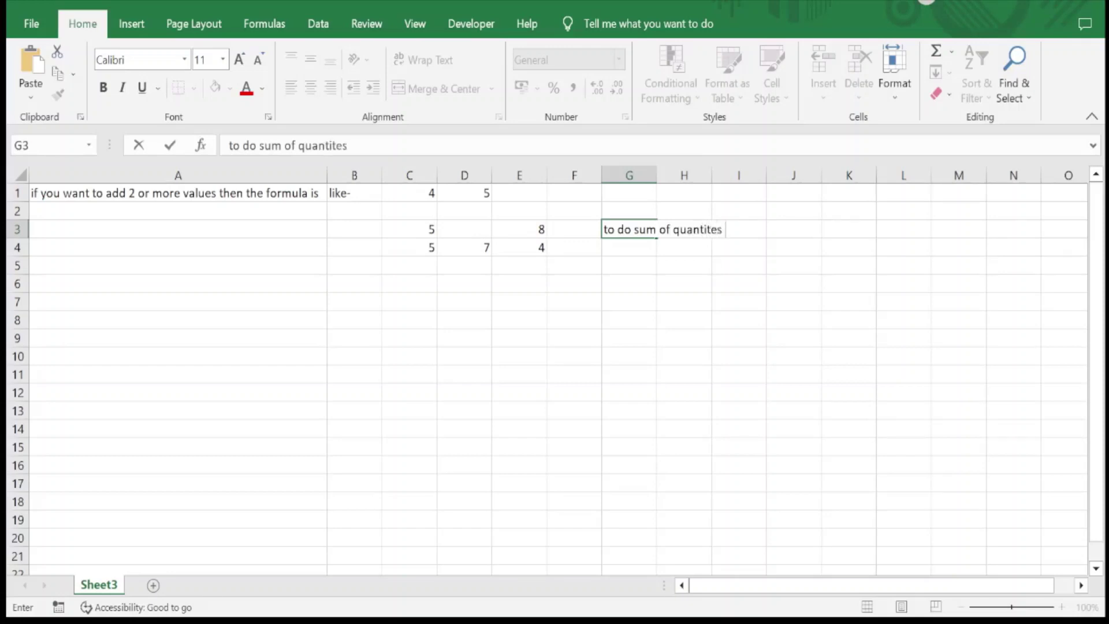
text( of am)
key(BackSpace)
text(ny)
text( cell)
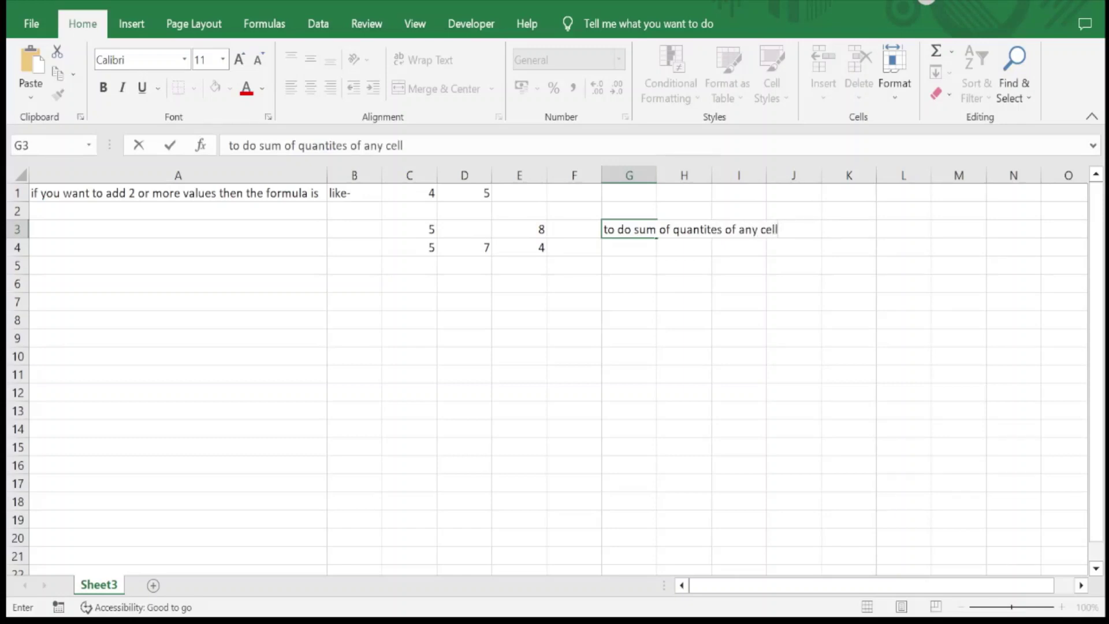
click(700, 230)
text(ies)
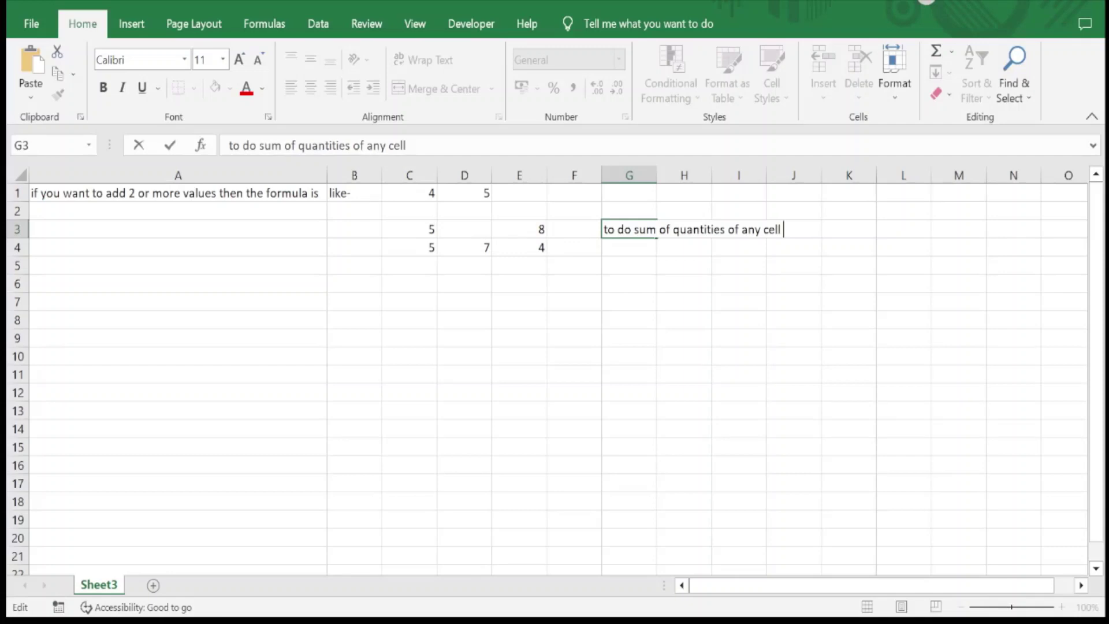
text( of any cell is)
text( fo)
text(umula)
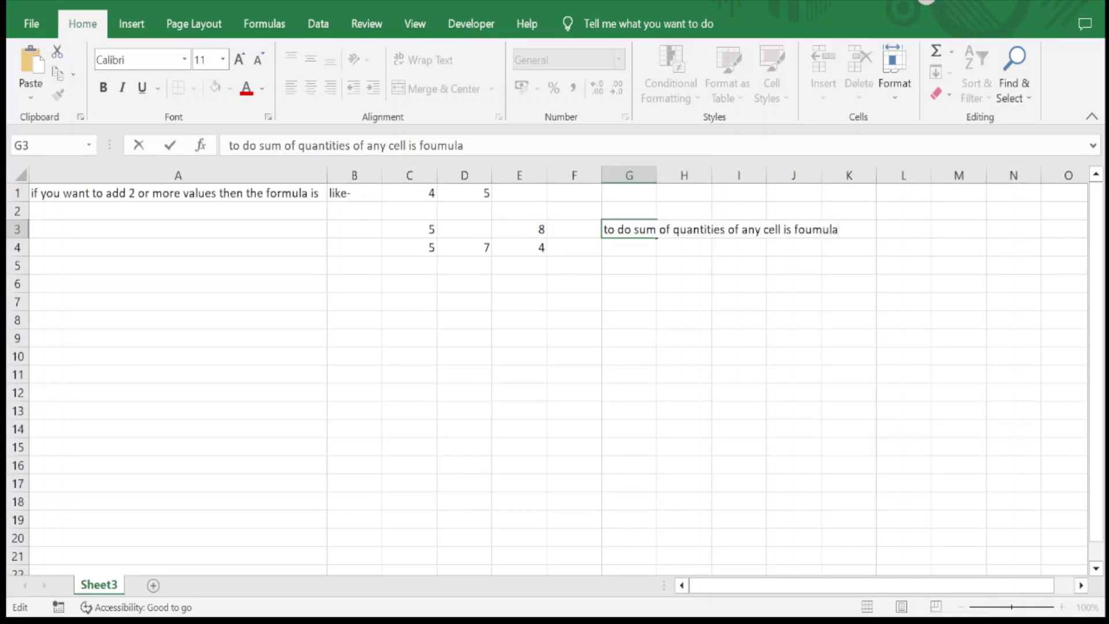
text(--)
click(904, 247)
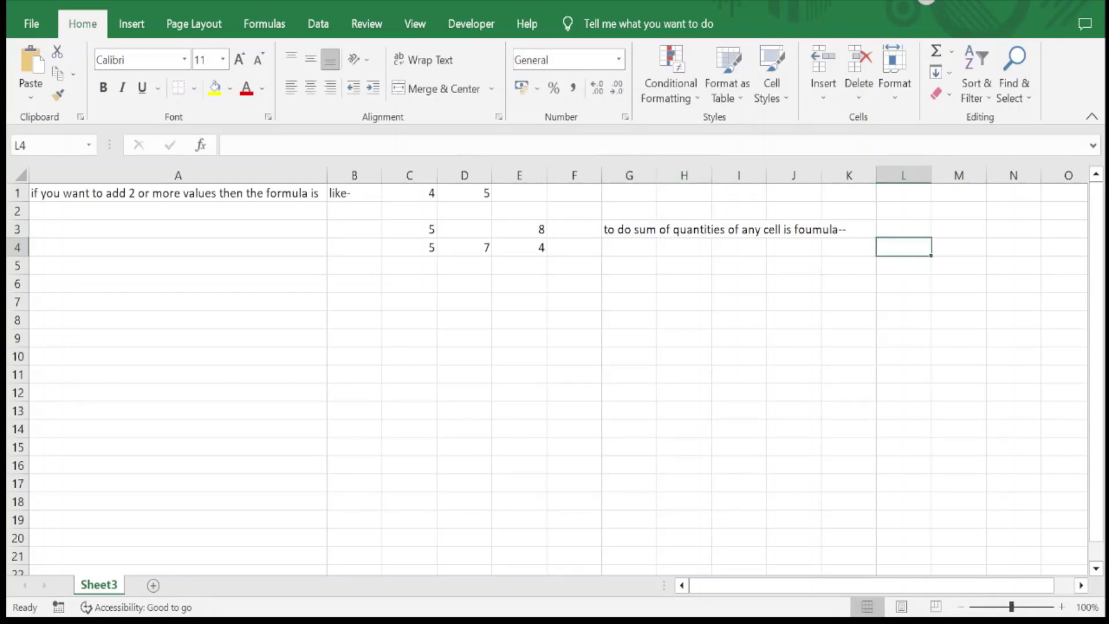
Step: Begin G4 with =sum and add parentheses in the formula bar, picking C1 first
click(629, 248)
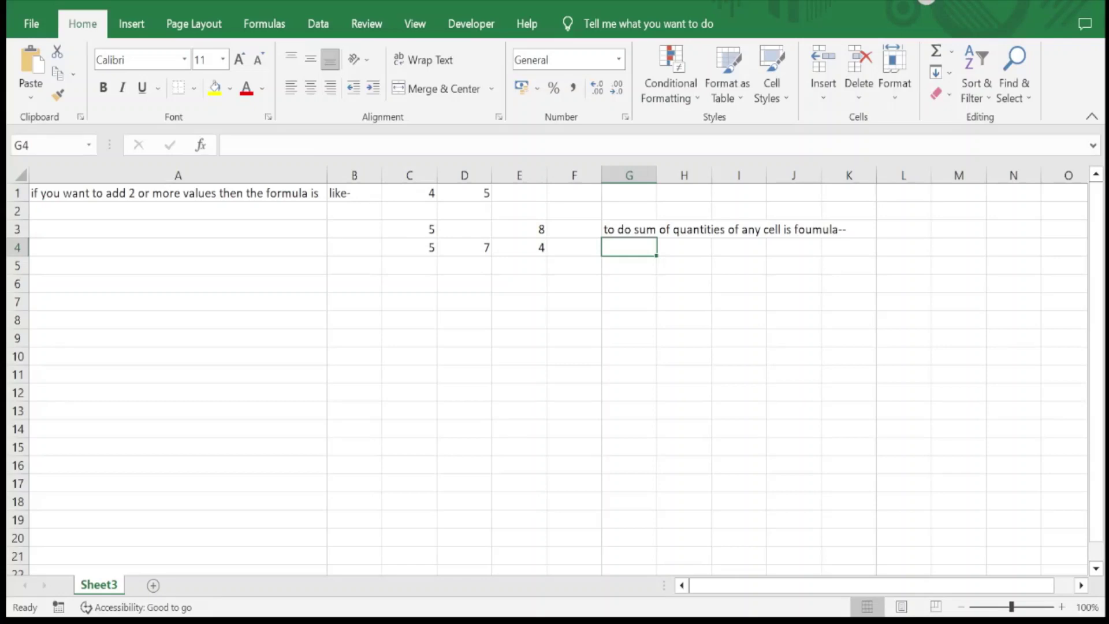
text(=)
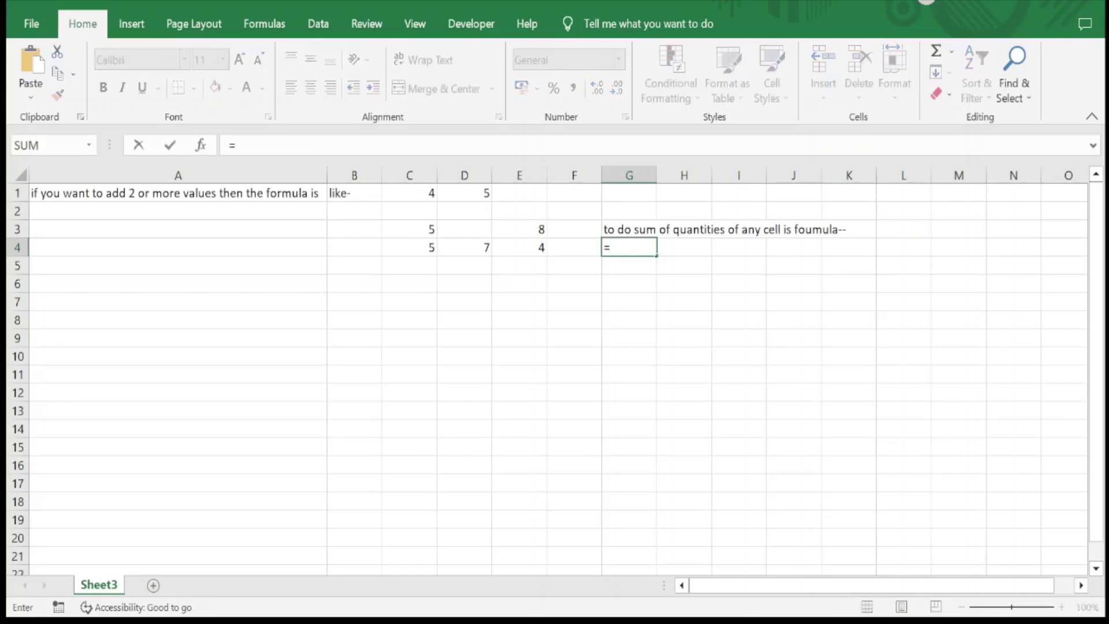
text(s)
text(um)
click(409, 193)
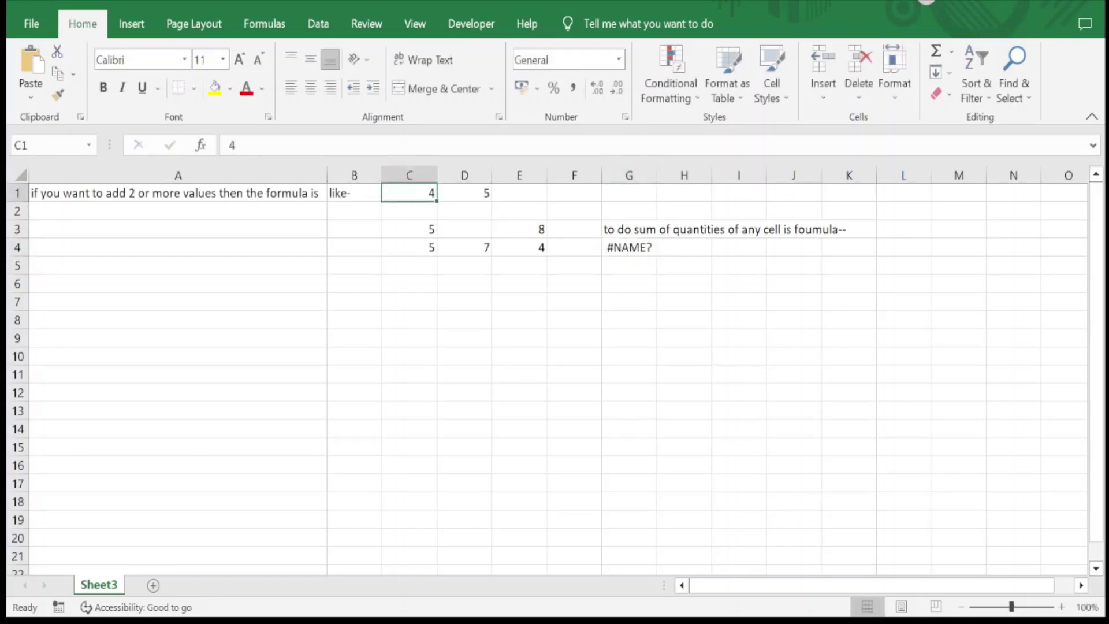
click(629, 247)
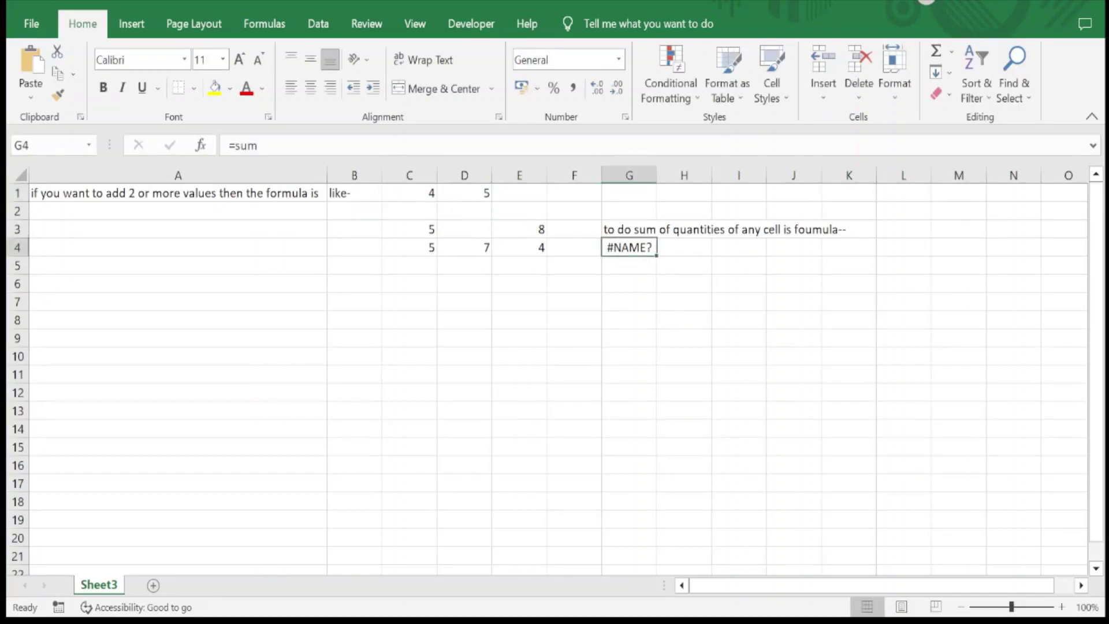
click(258, 146)
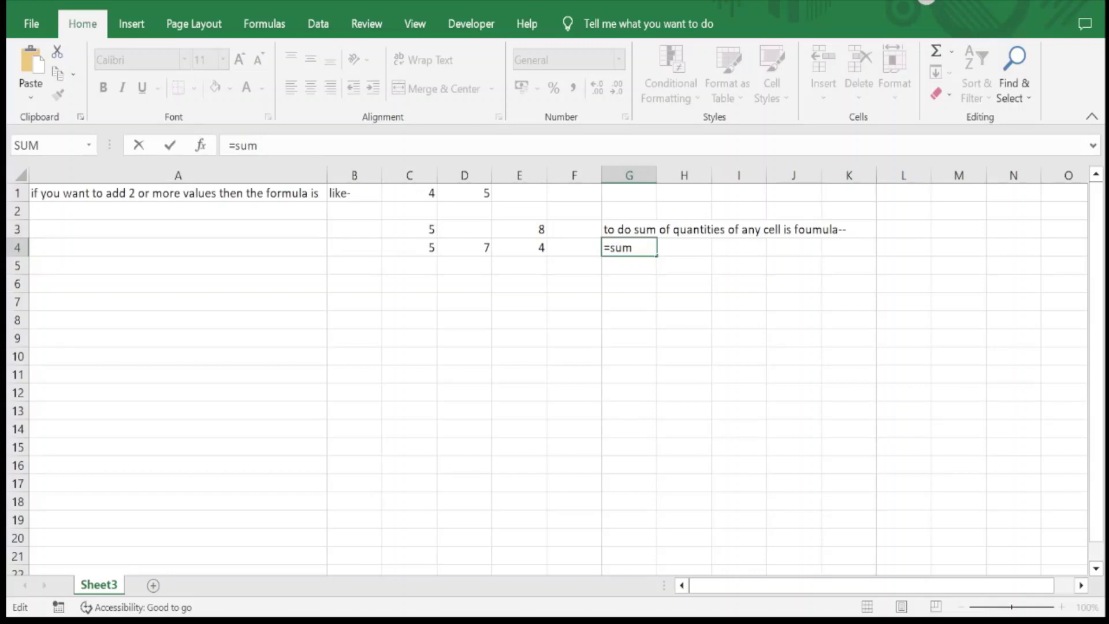
text(()
text())
Step: Add C1, D1, C3, C4, E3, E4 and D4 to the sum, dropping a mistaken G5
click(409, 193)
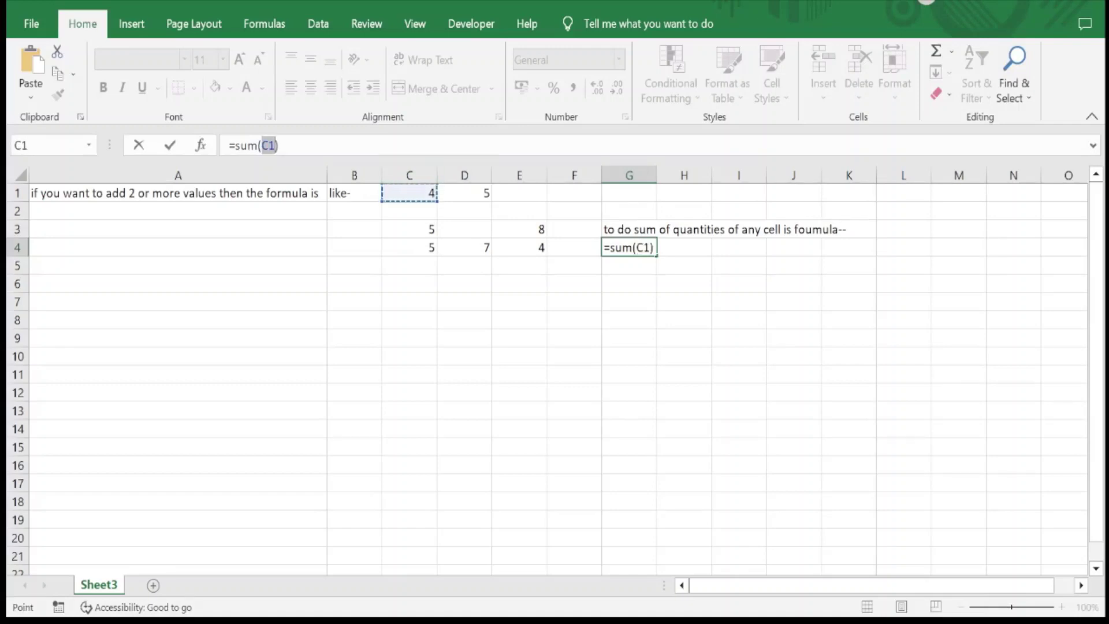
text(+)
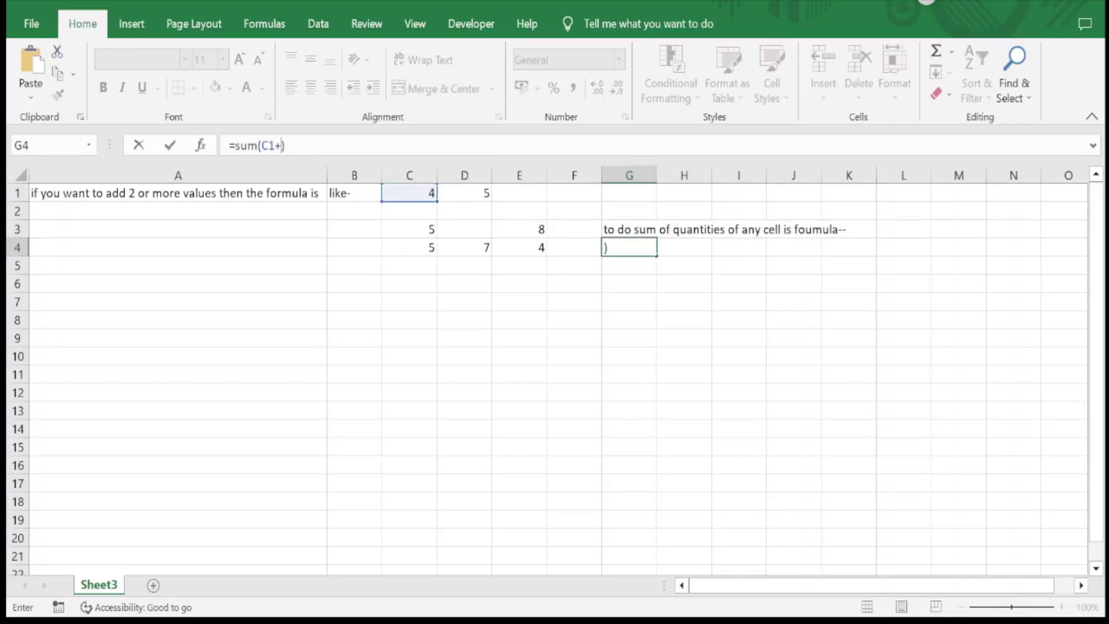
click(465, 193)
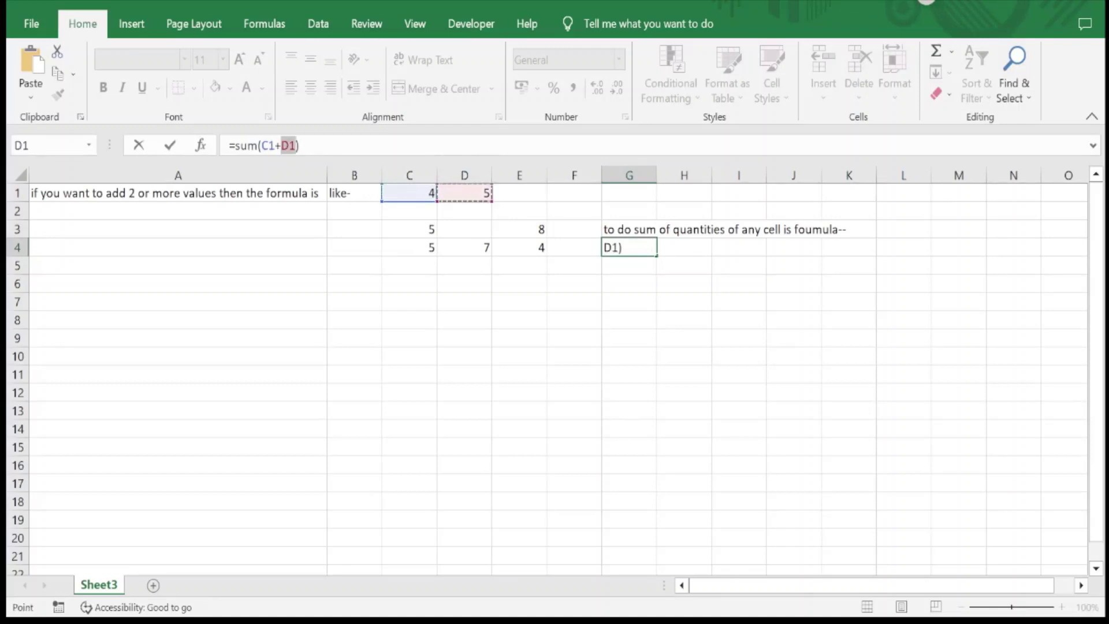
text(+)
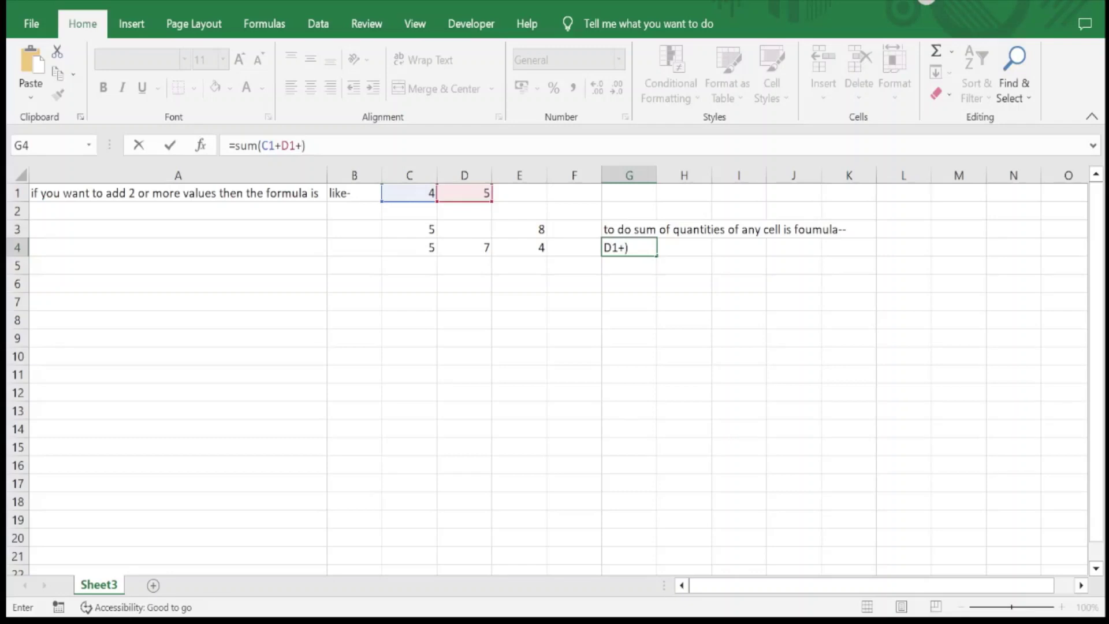
click(409, 230)
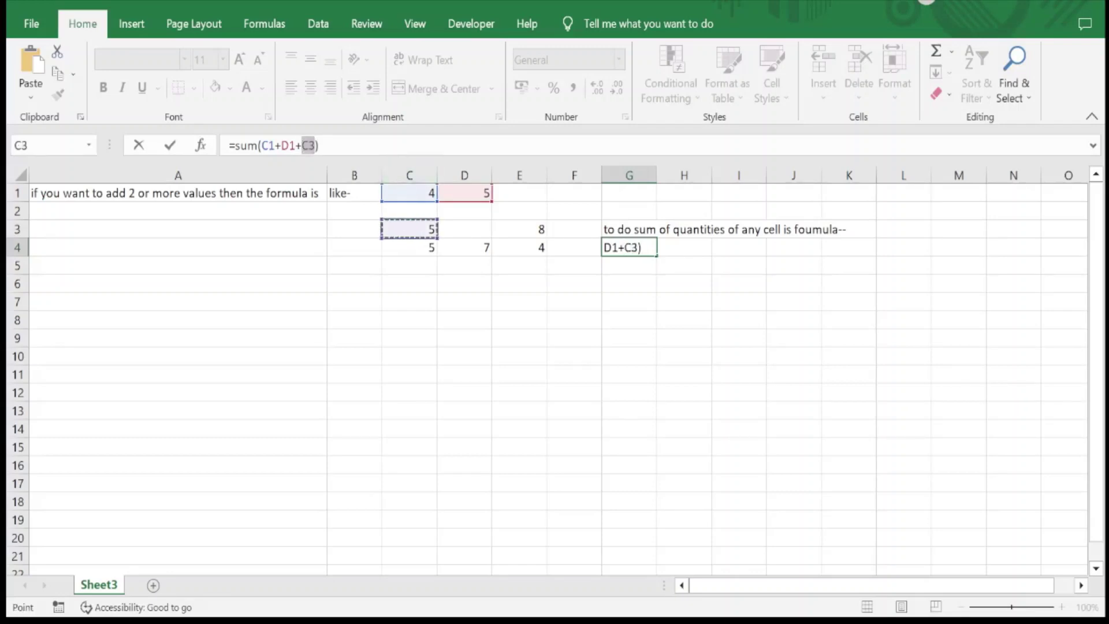
text(+)
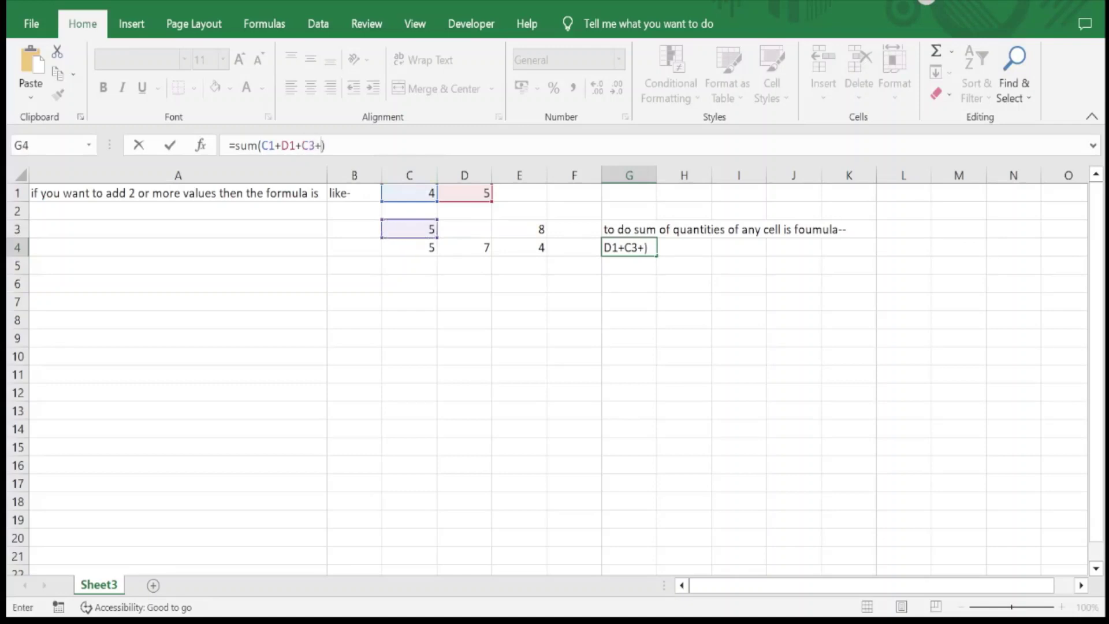
click(629, 265)
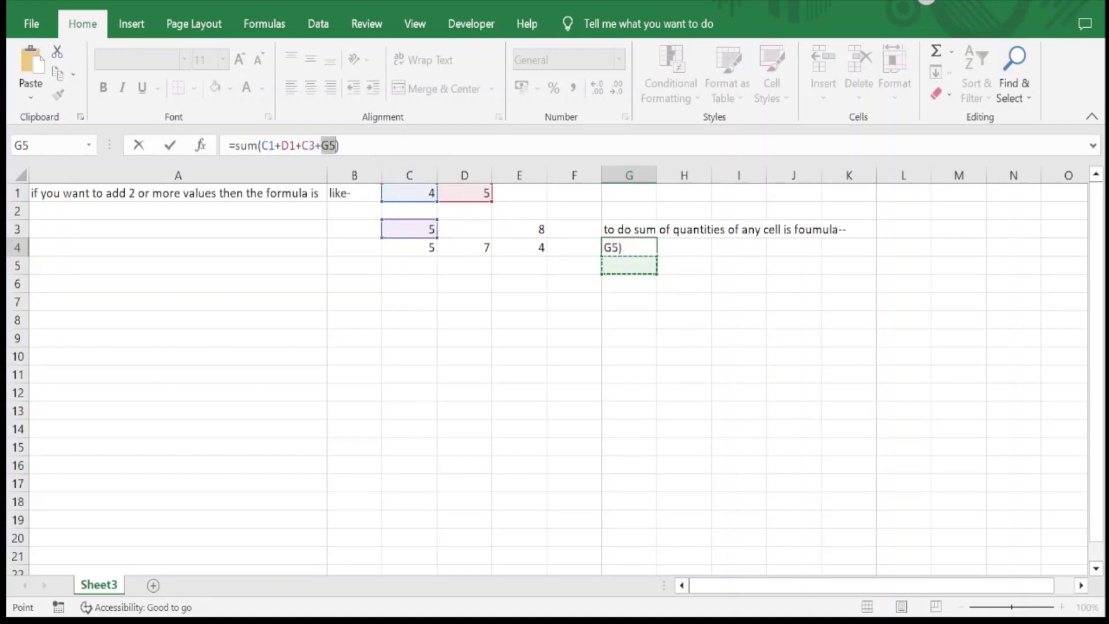
key(BackSpace)
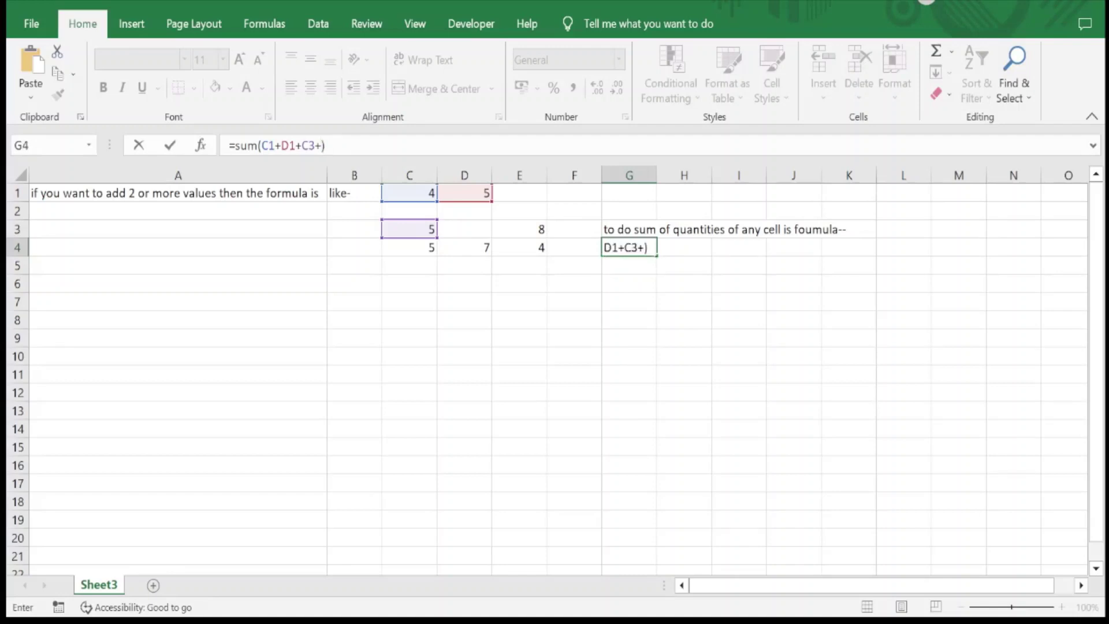
click(409, 247)
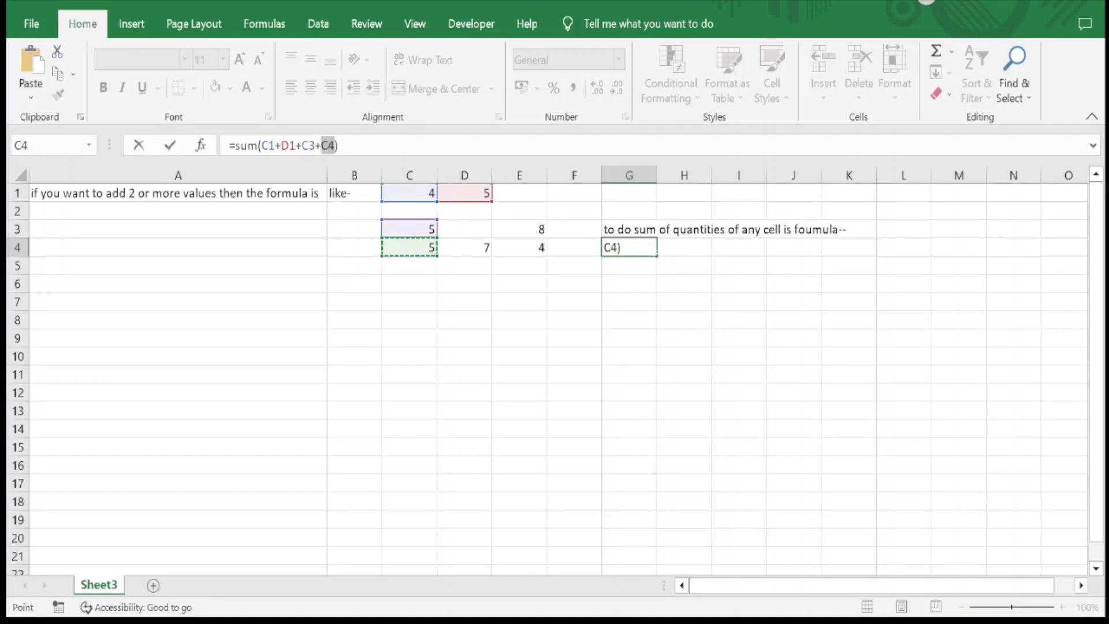
text(+)
click(520, 230)
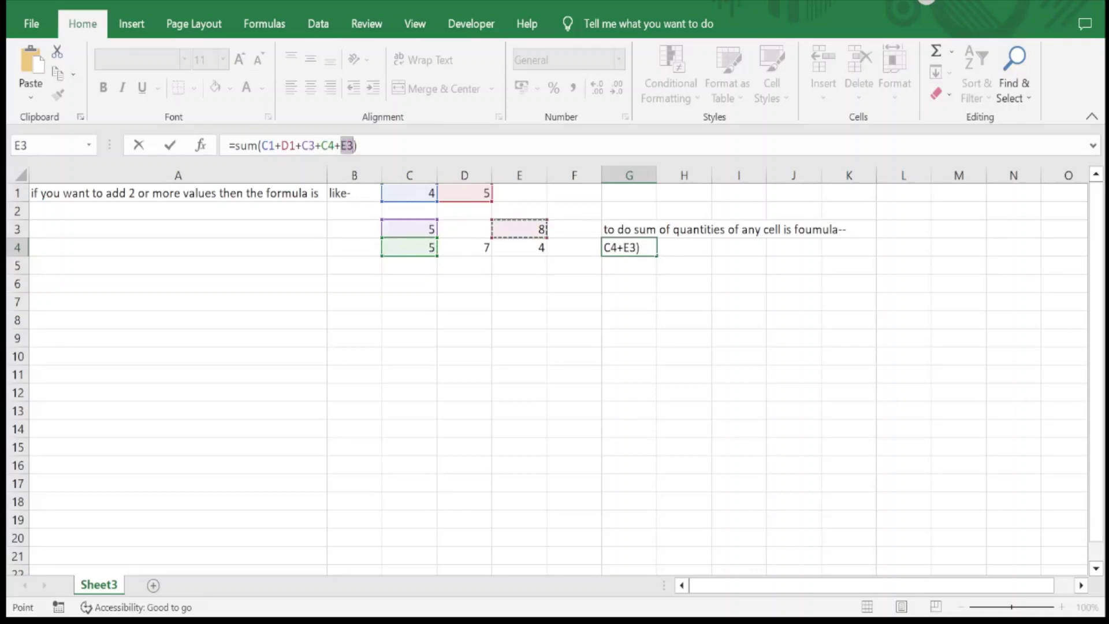
text(+)
click(519, 247)
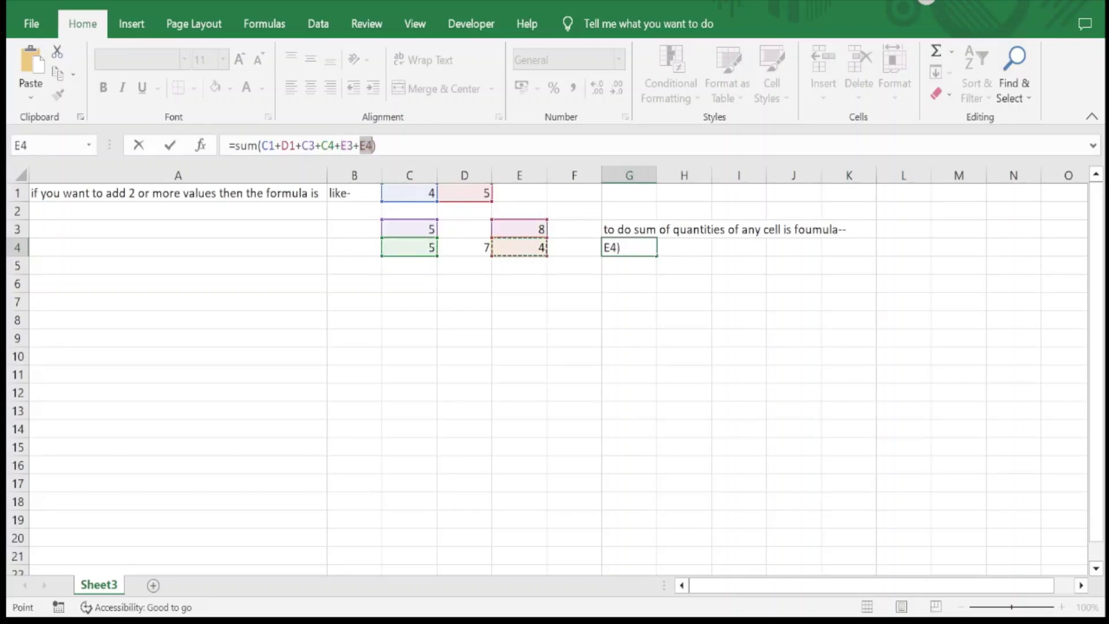
text(+)
click(464, 248)
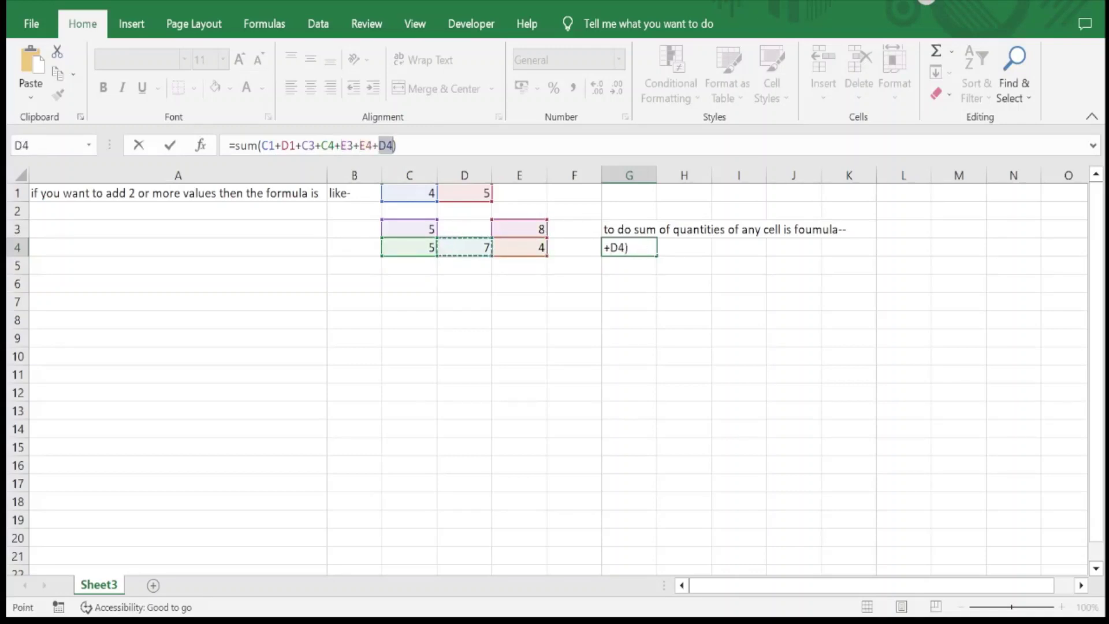
Step: Remove the stray K5 reference, re-add D4 and commit the formula, totalling 38
click(849, 265)
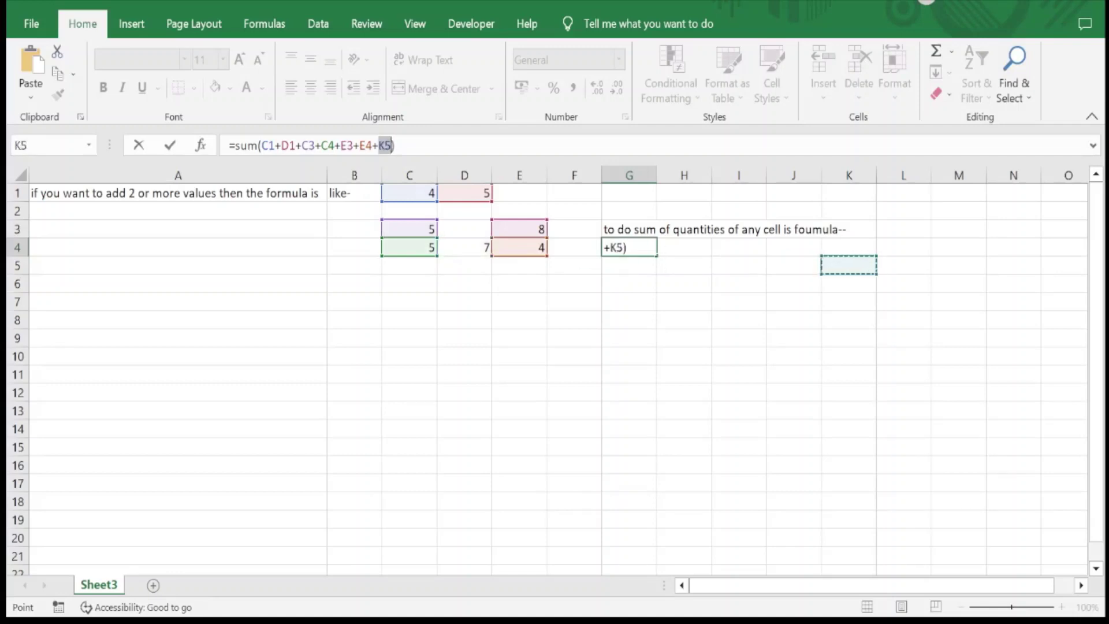
key(BackSpace)
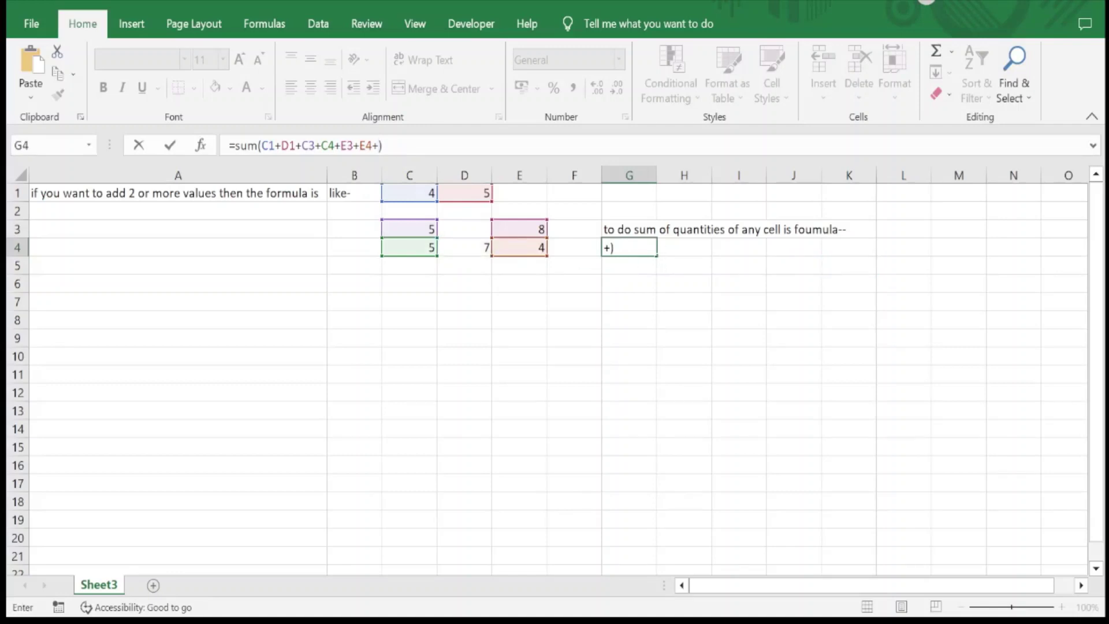
key(BackSpace)
drag(376, 145, 229, 145)
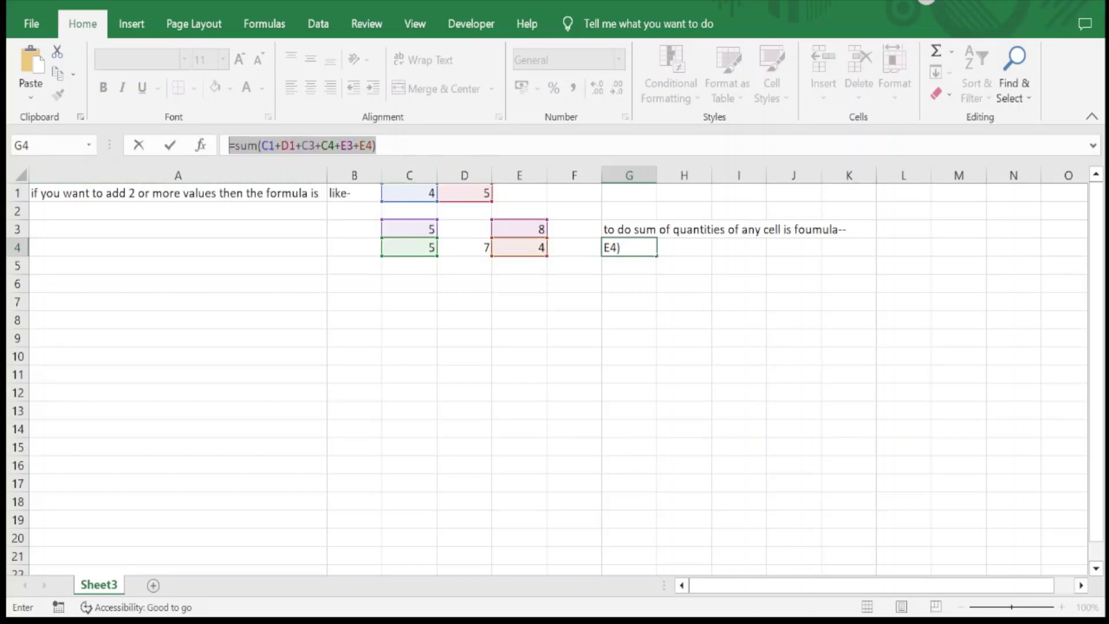
click(376, 145)
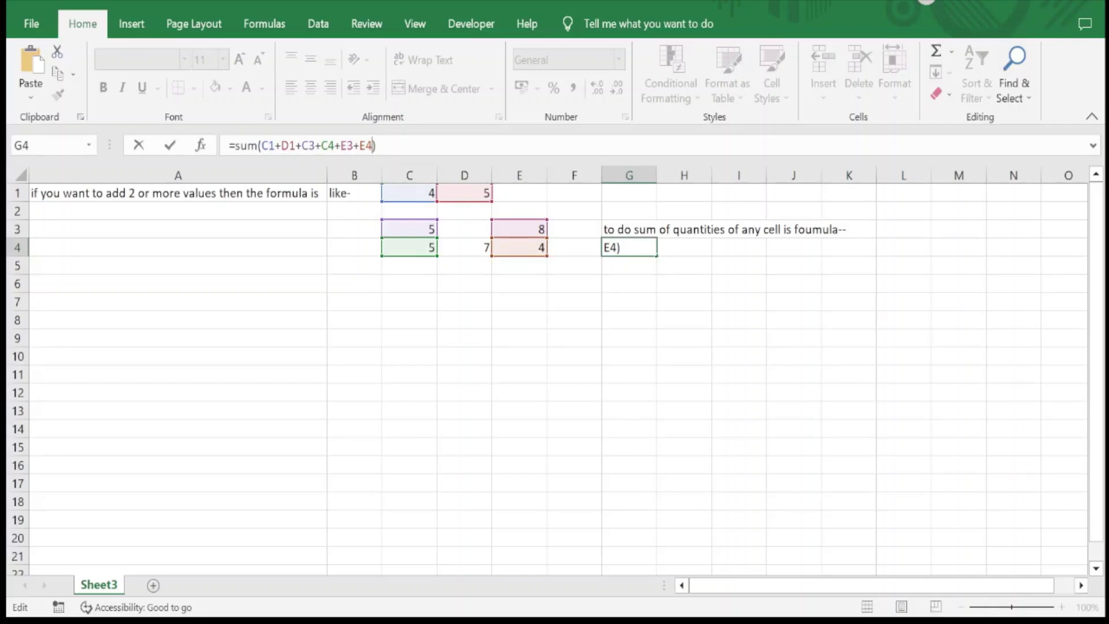
text(+)
click(465, 247)
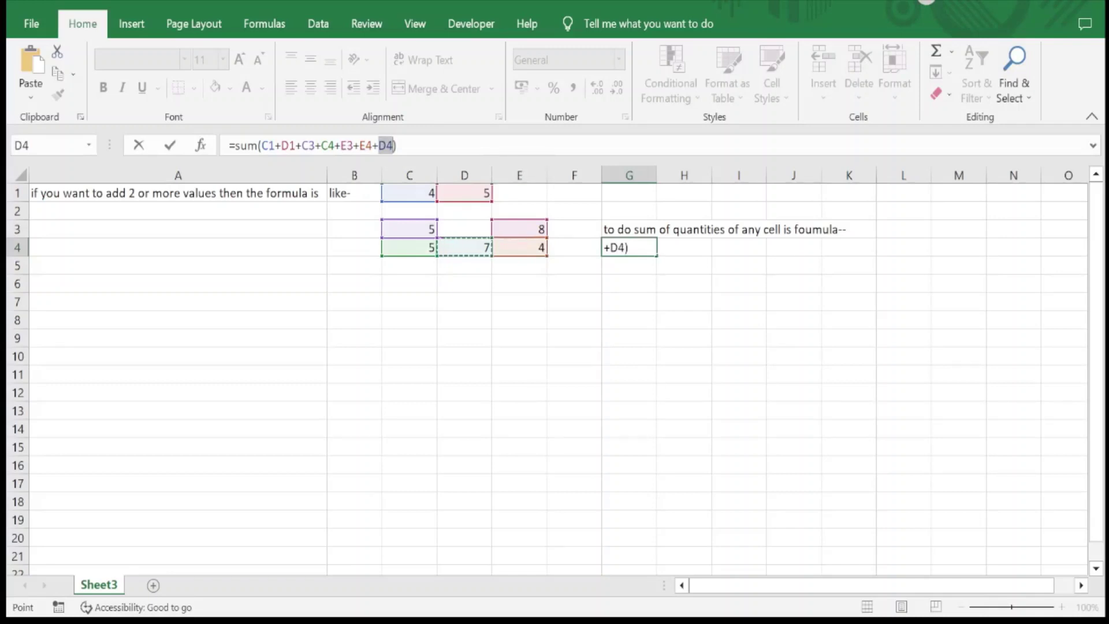
key(F2)
key(Return)
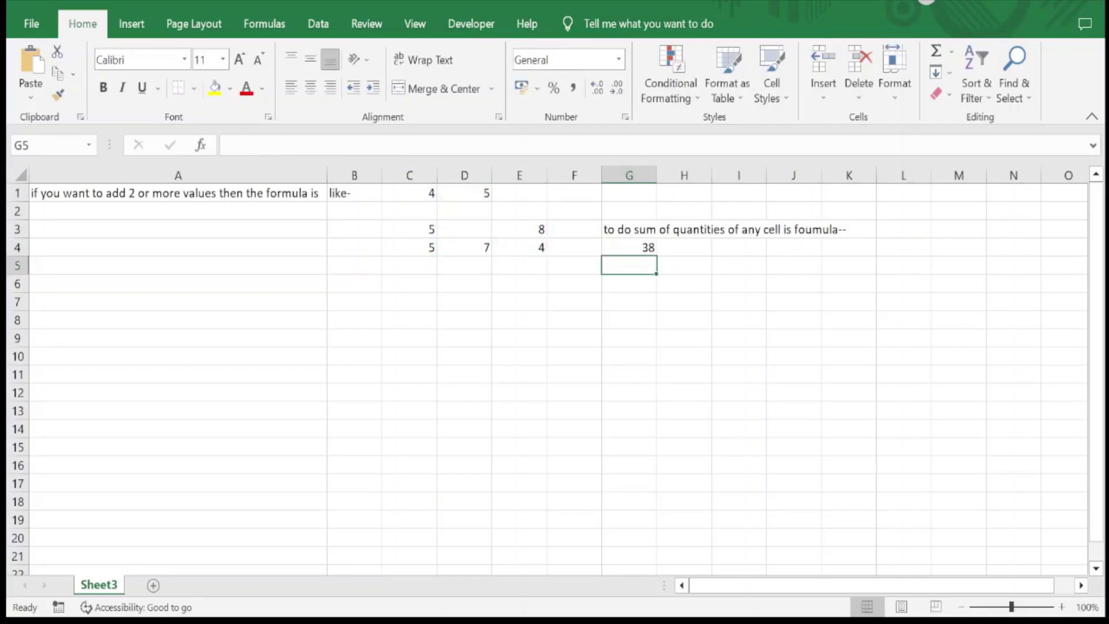
click(684, 247)
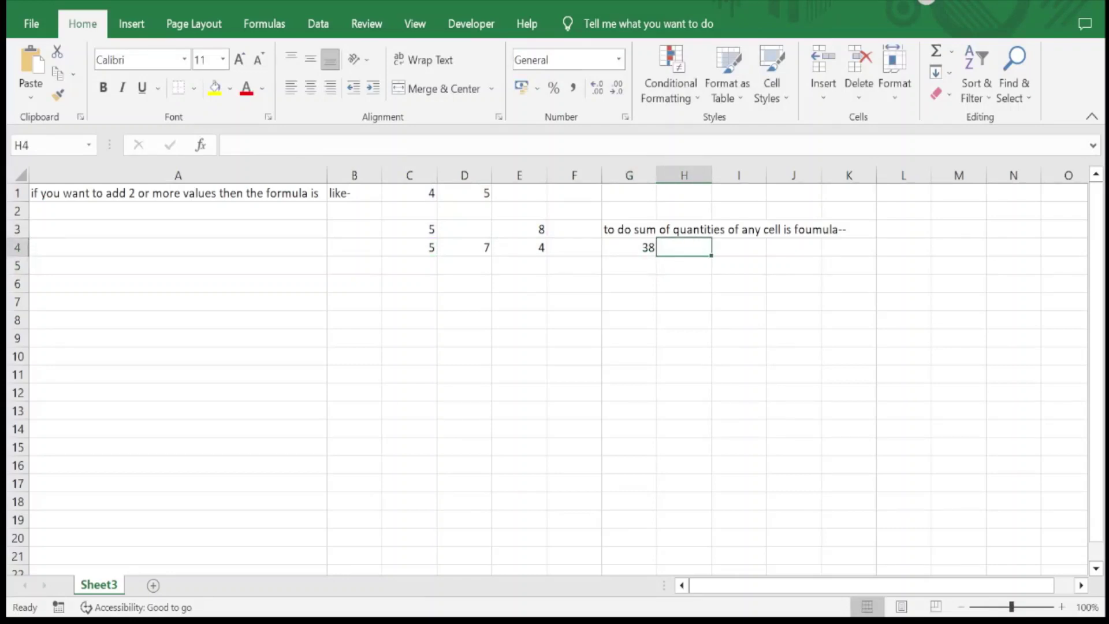
text(press )
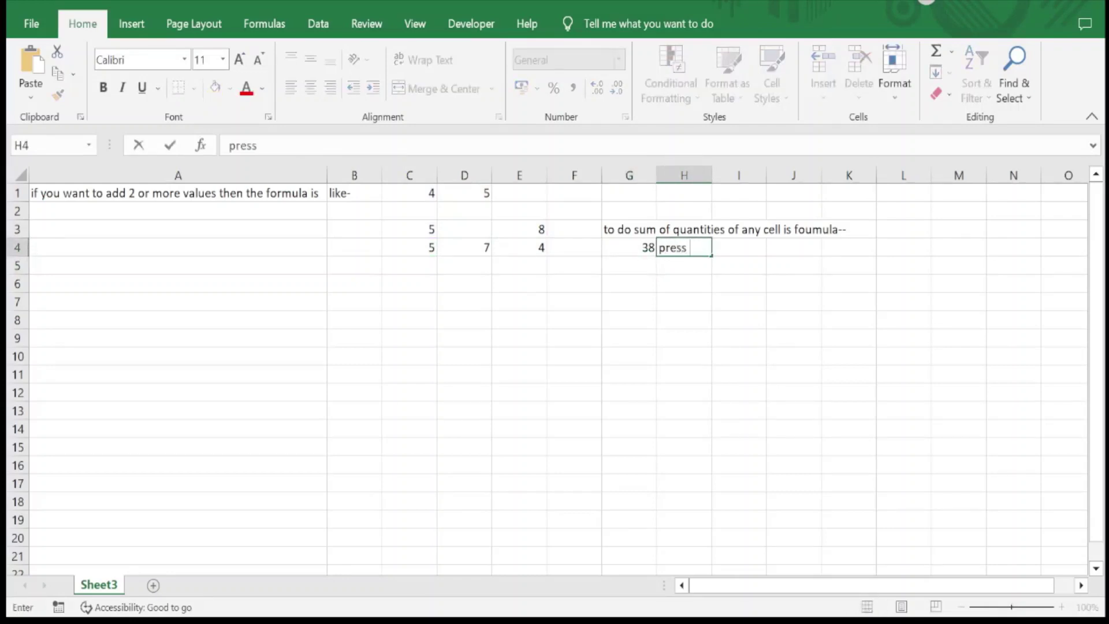
text(enter)
click(739, 284)
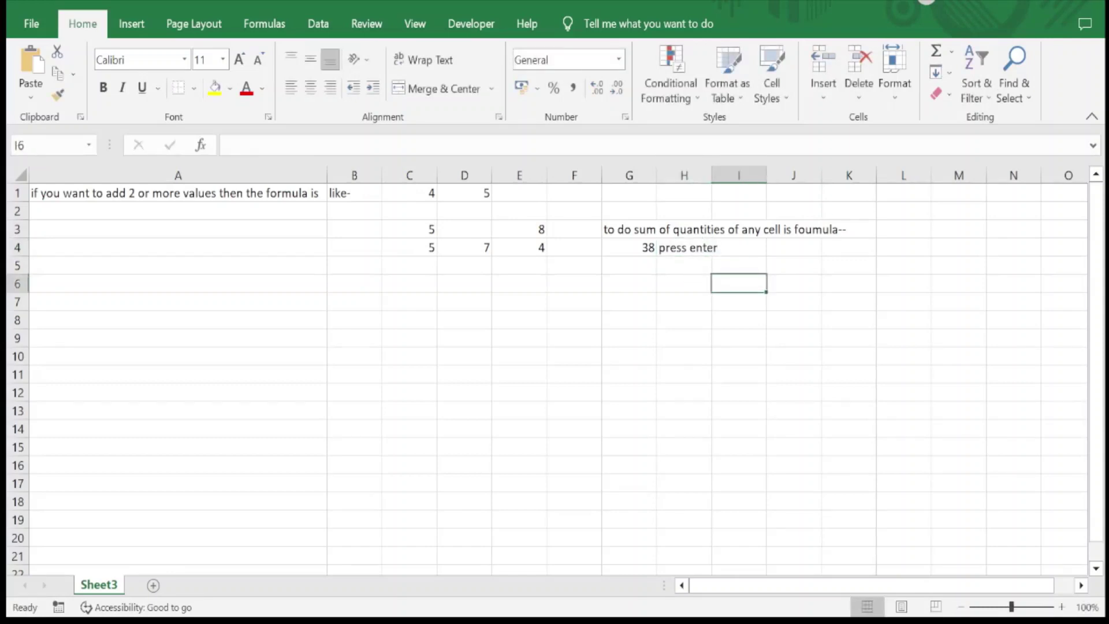
click(519, 247)
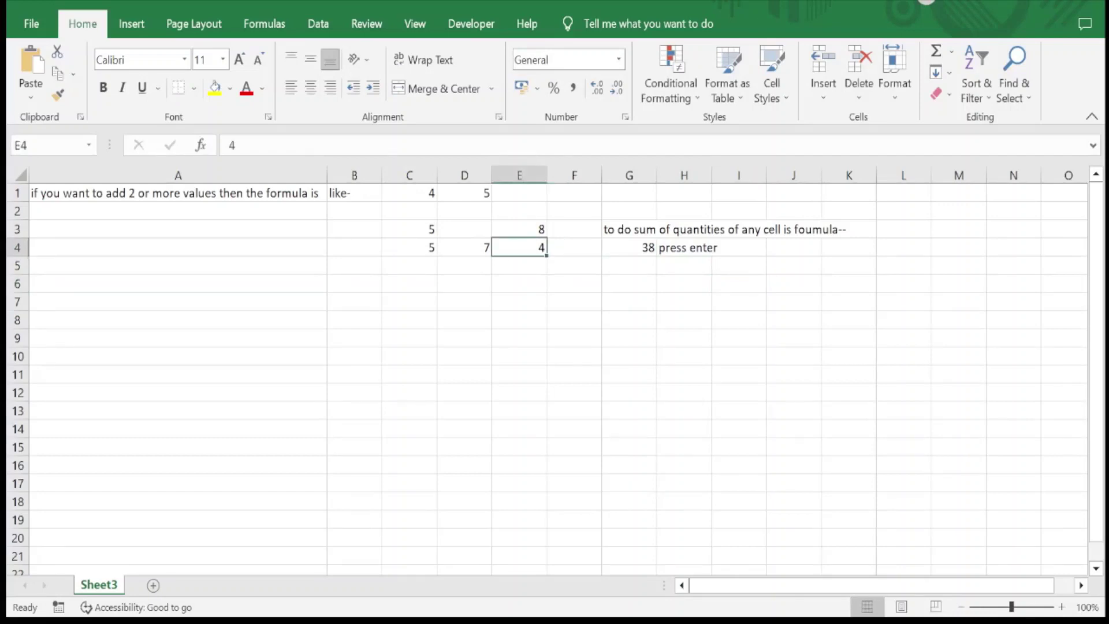
click(684, 247)
key(BackSpace)
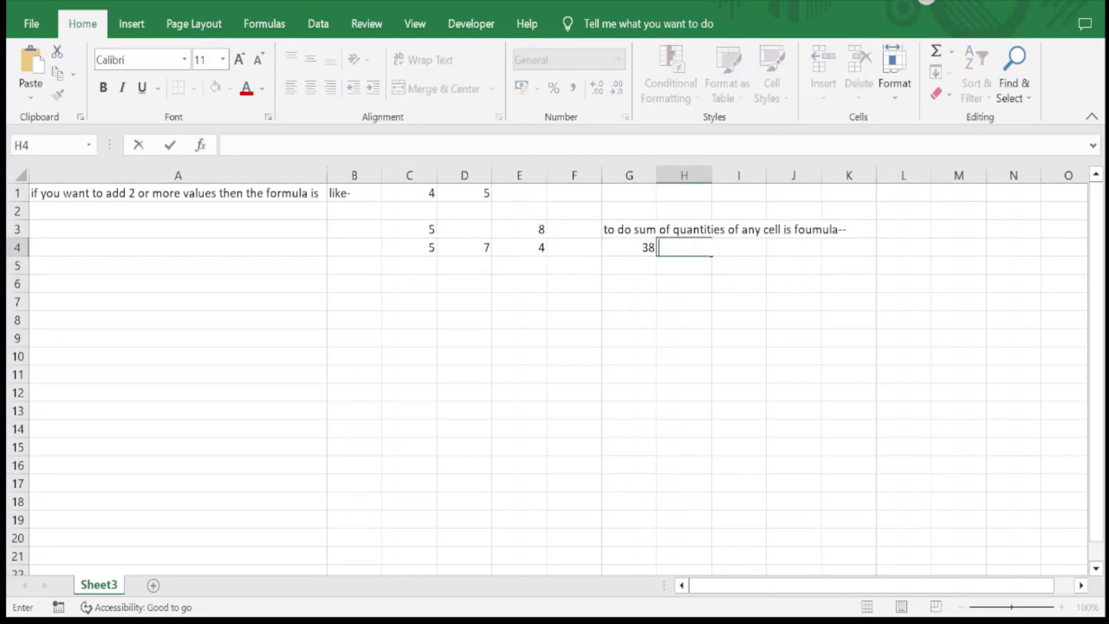
Step: Put 'if I change value of this then the answer will change' in H4, then clear D4's 7
text(if id)
key(BackSpace)
text(ch)
text(ange )
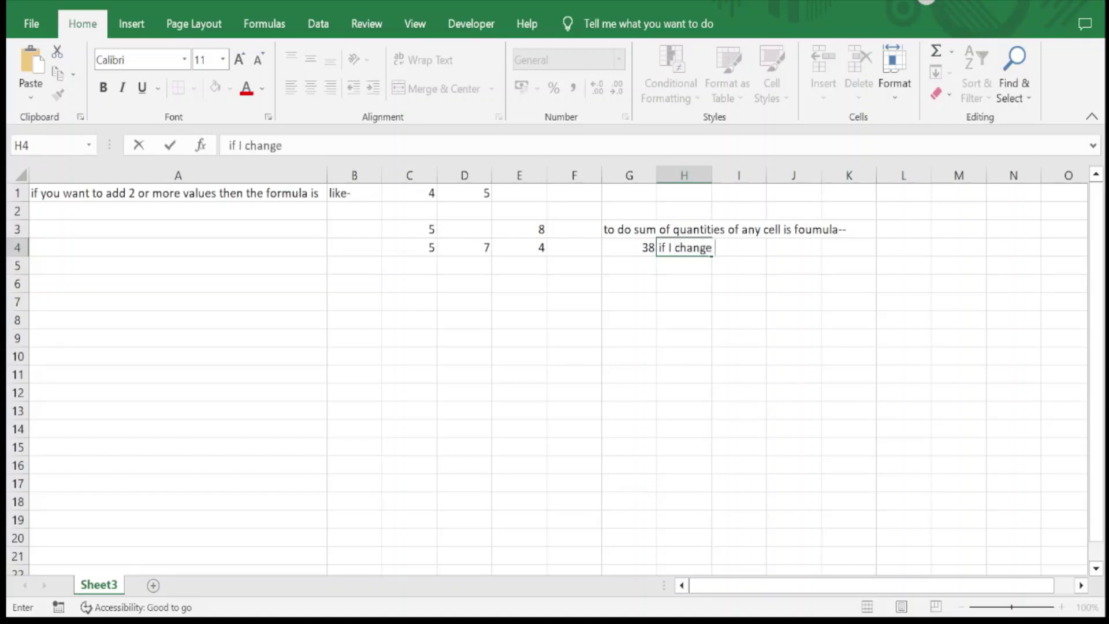
text(value)
text( of)
text( this )
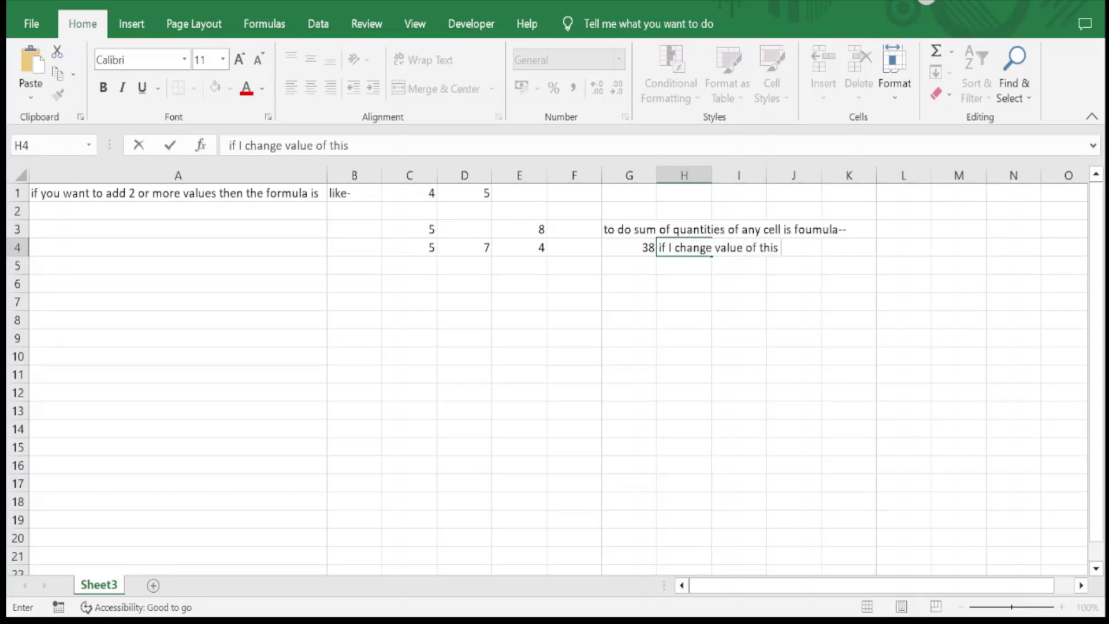
text(the)
text(n)
text(the an)
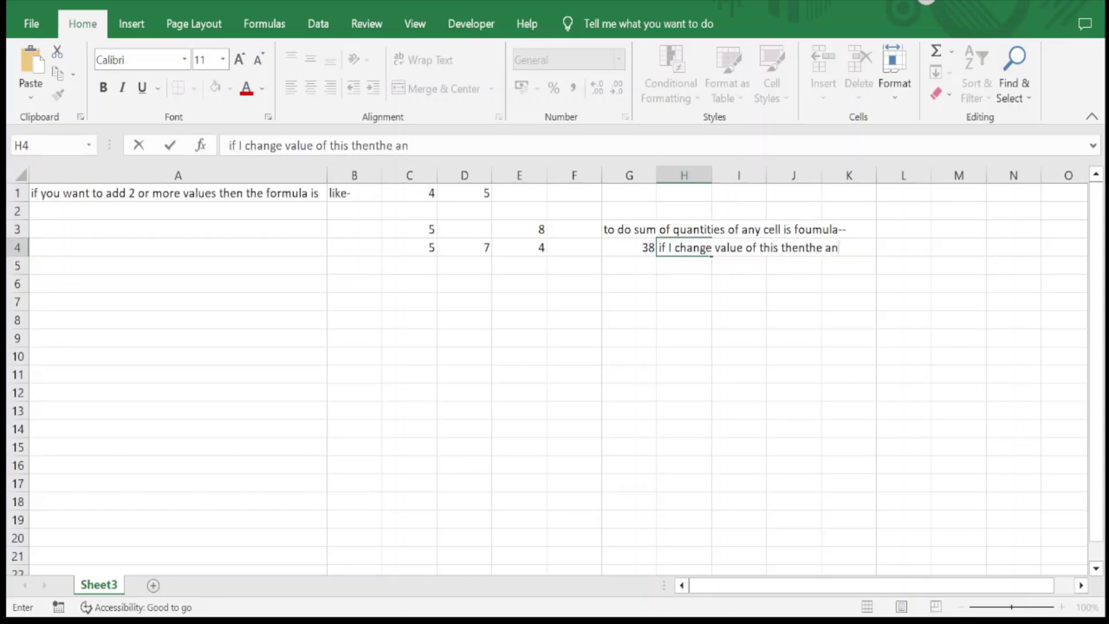
text(sw)
text(er )
text(wi)
text(ll chan)
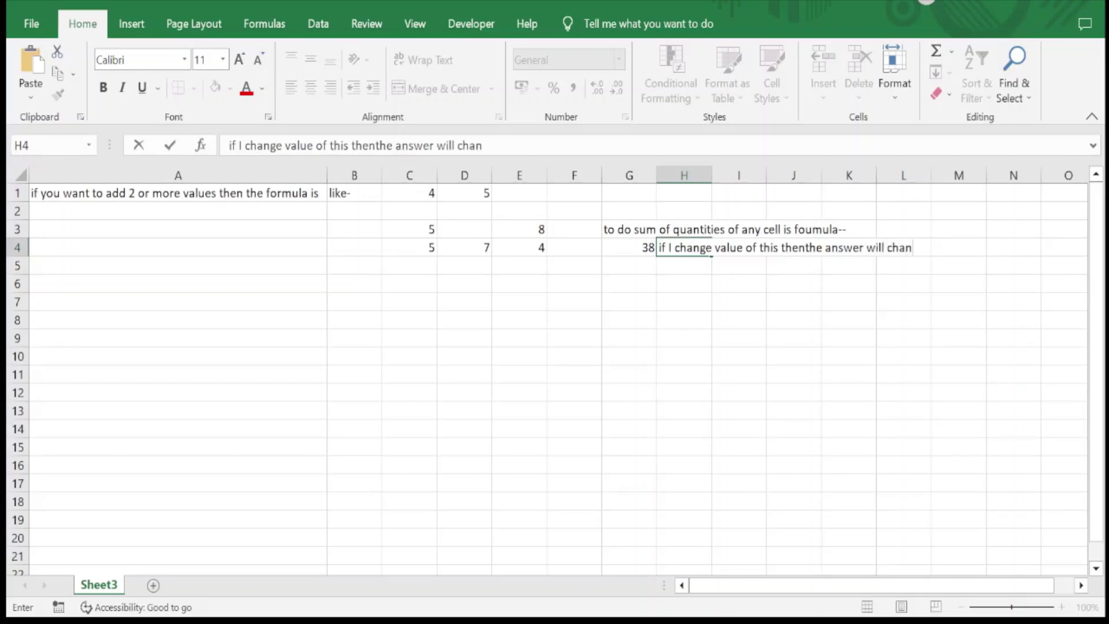
text(ge)
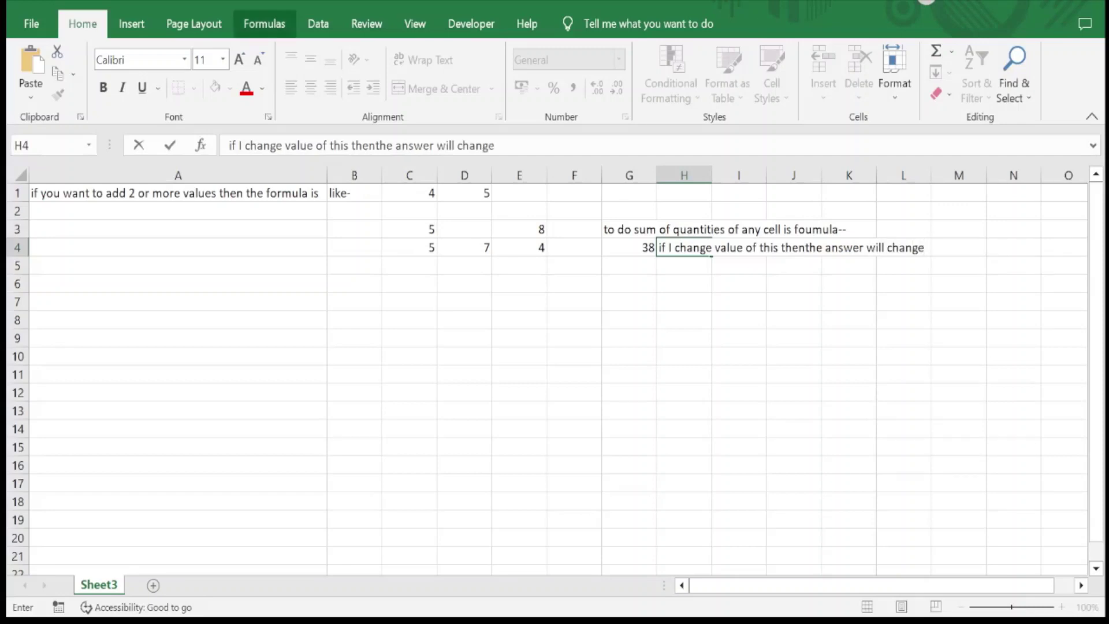
click(799, 247)
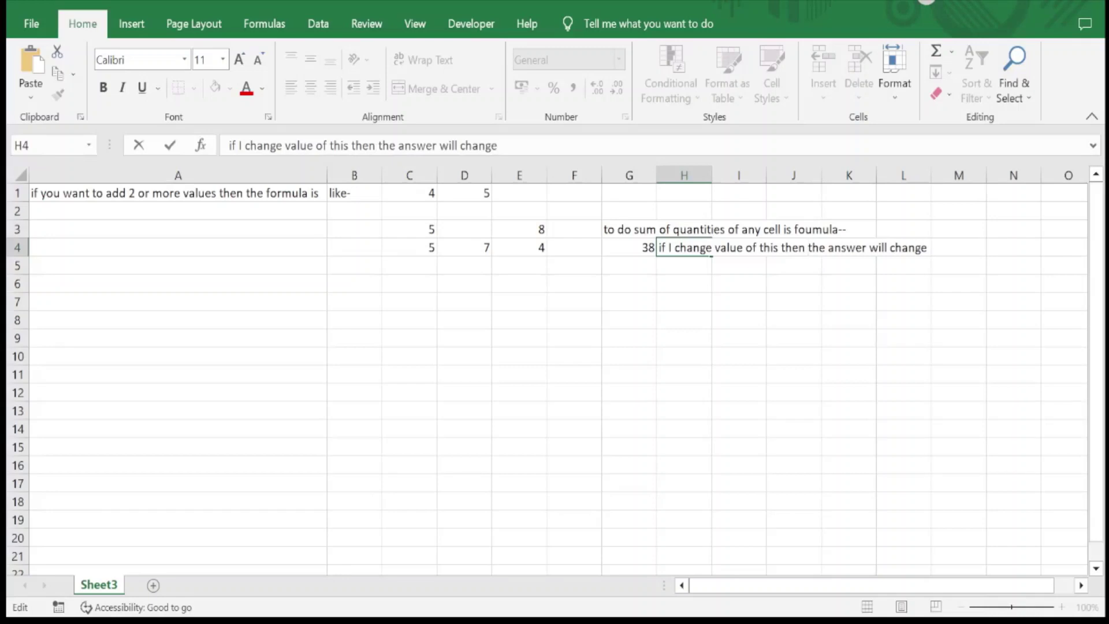
click(574, 373)
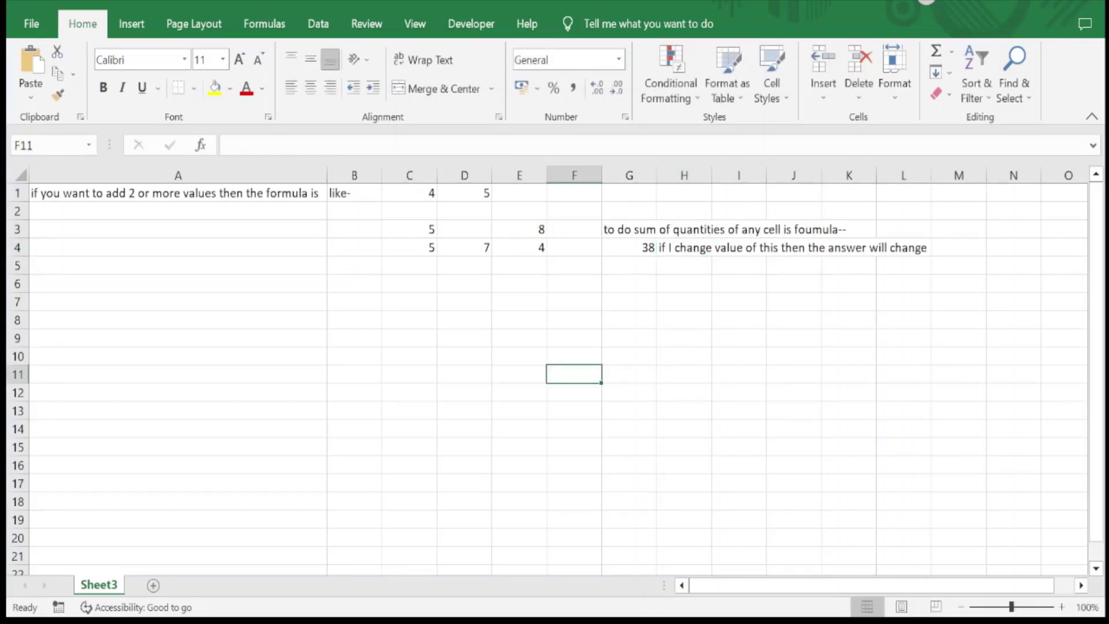
click(465, 248)
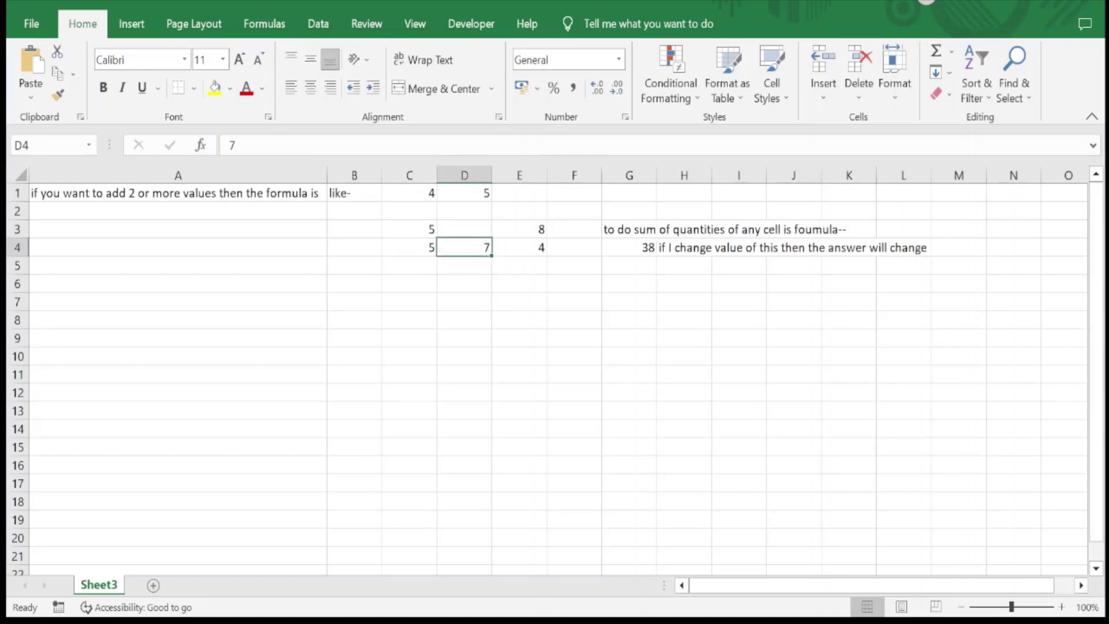
key(BackSpace)
Step: Enter 12332454 in D4, raising the G4 total to 12332485
click(574, 301)
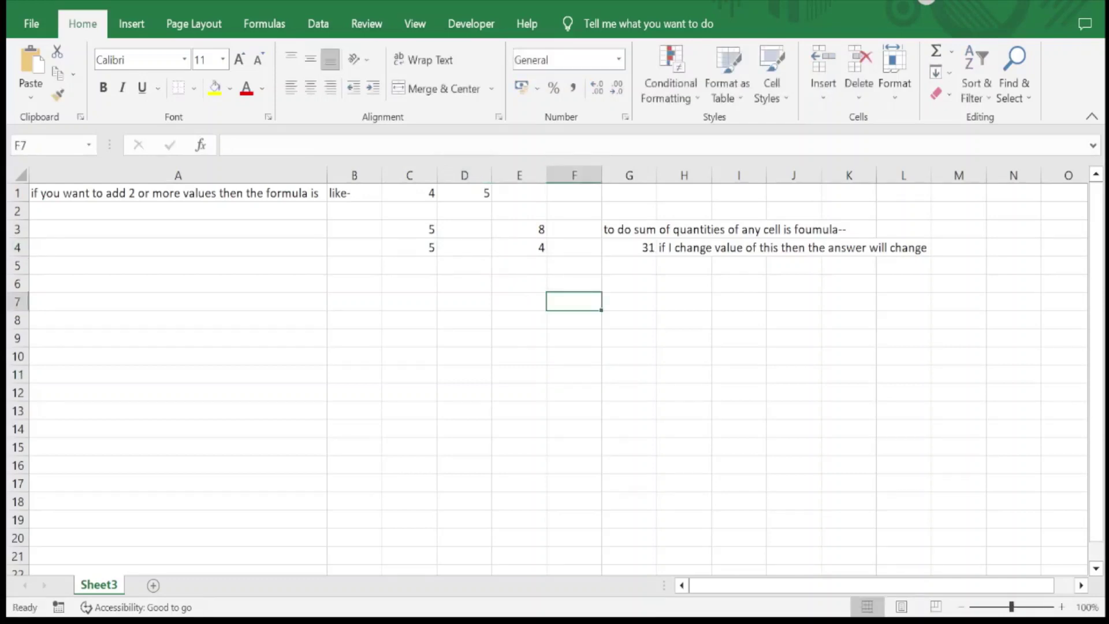
click(465, 248)
text(123)
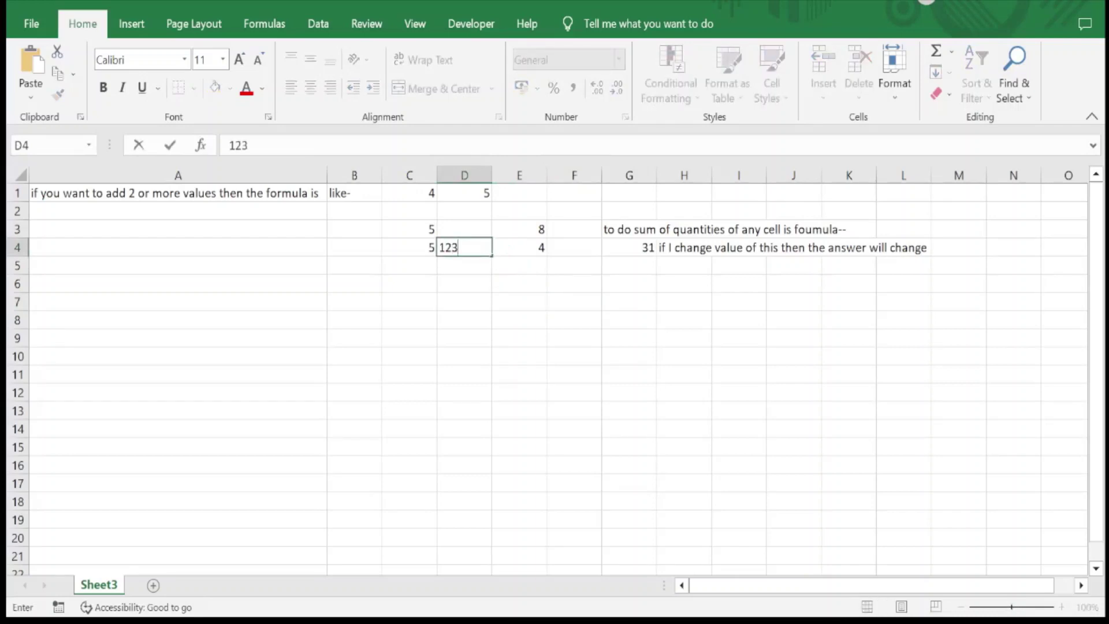
text(32454)
click(739, 428)
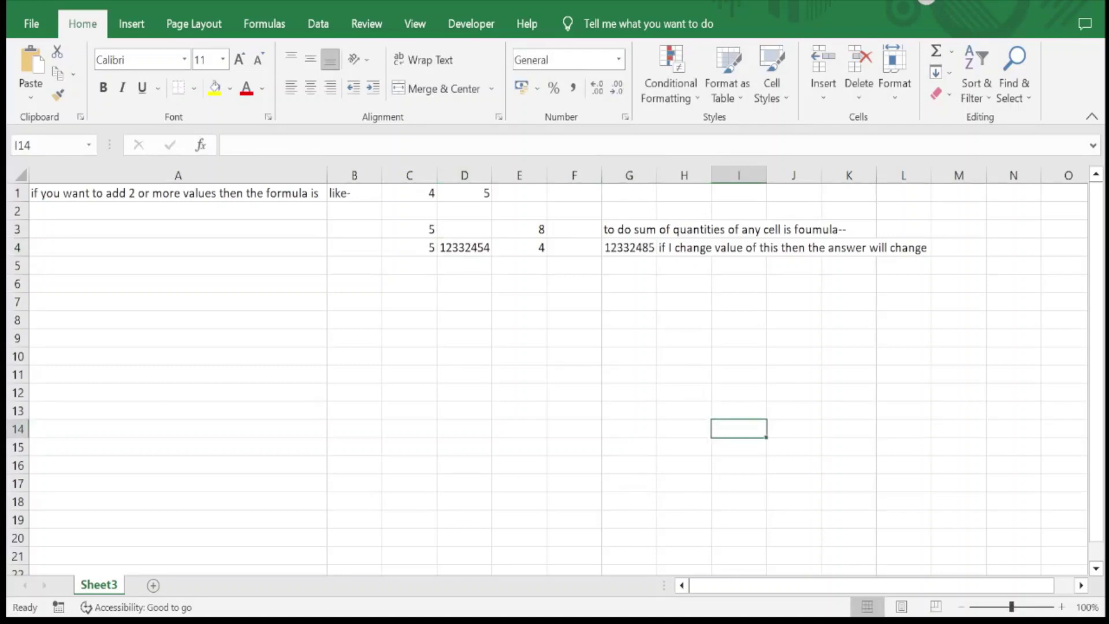
Step: Delete the notes spanning G3:K3 and H4:L4
drag(629, 229, 849, 230)
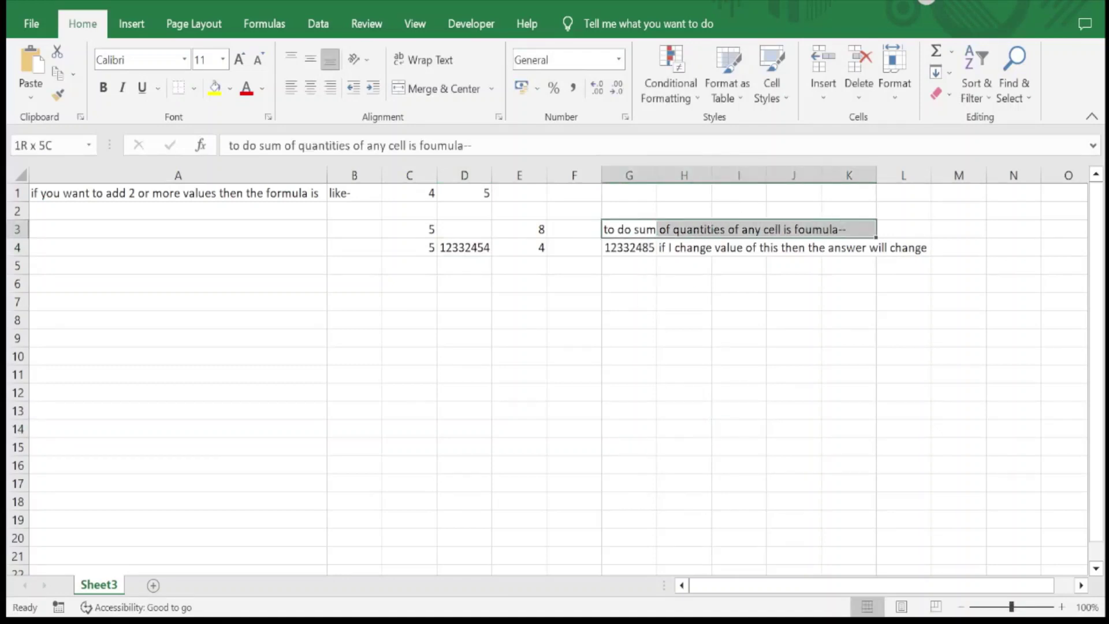
key(Delete)
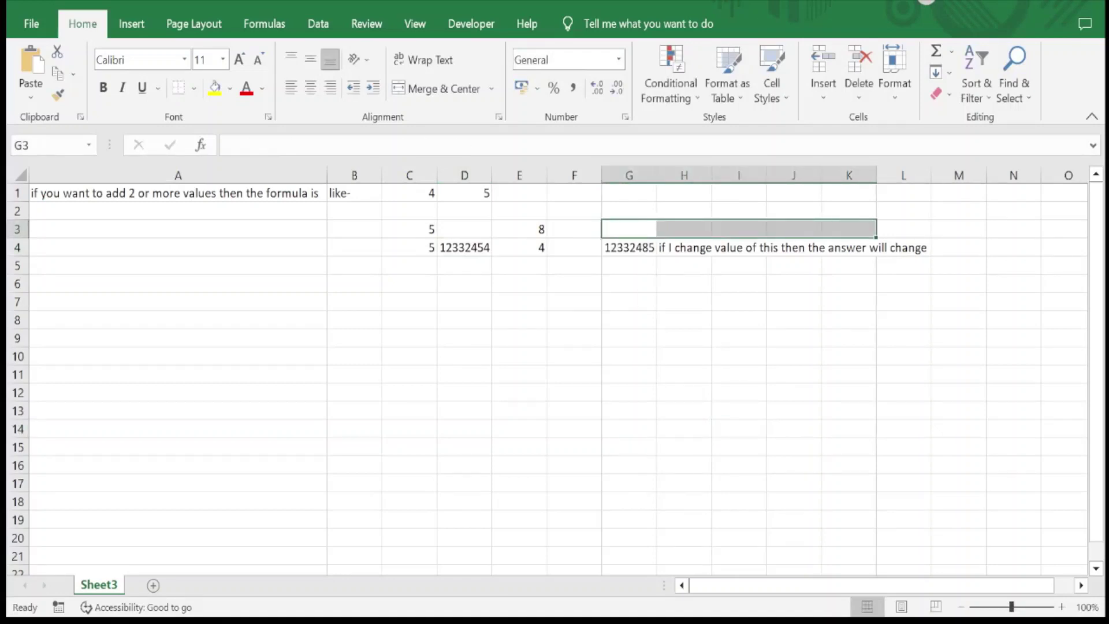
drag(684, 248, 904, 247)
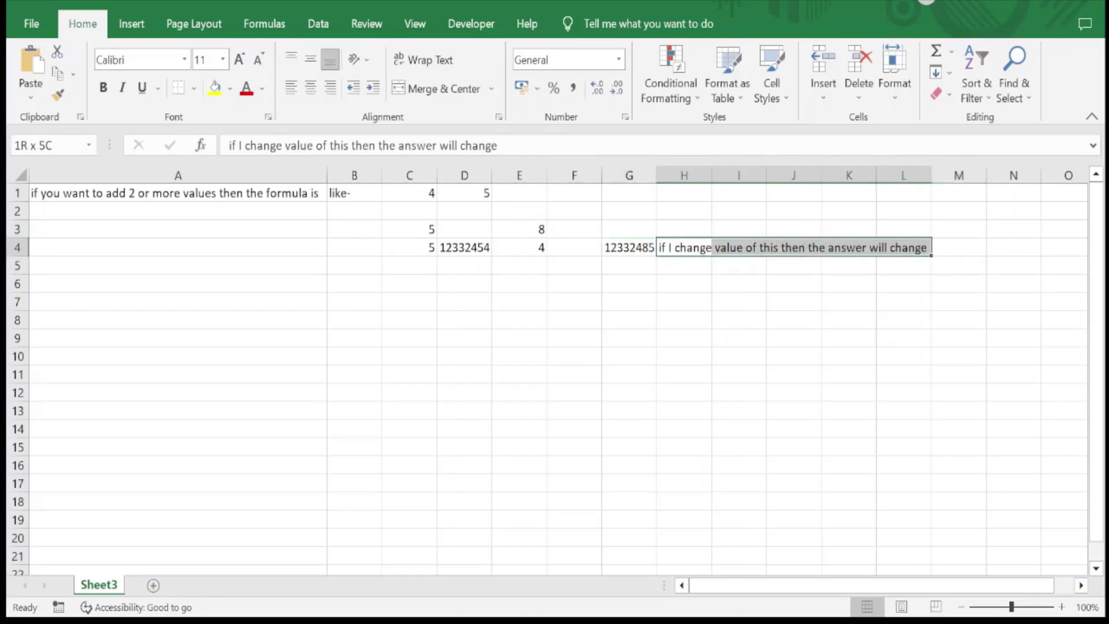
key(Delete)
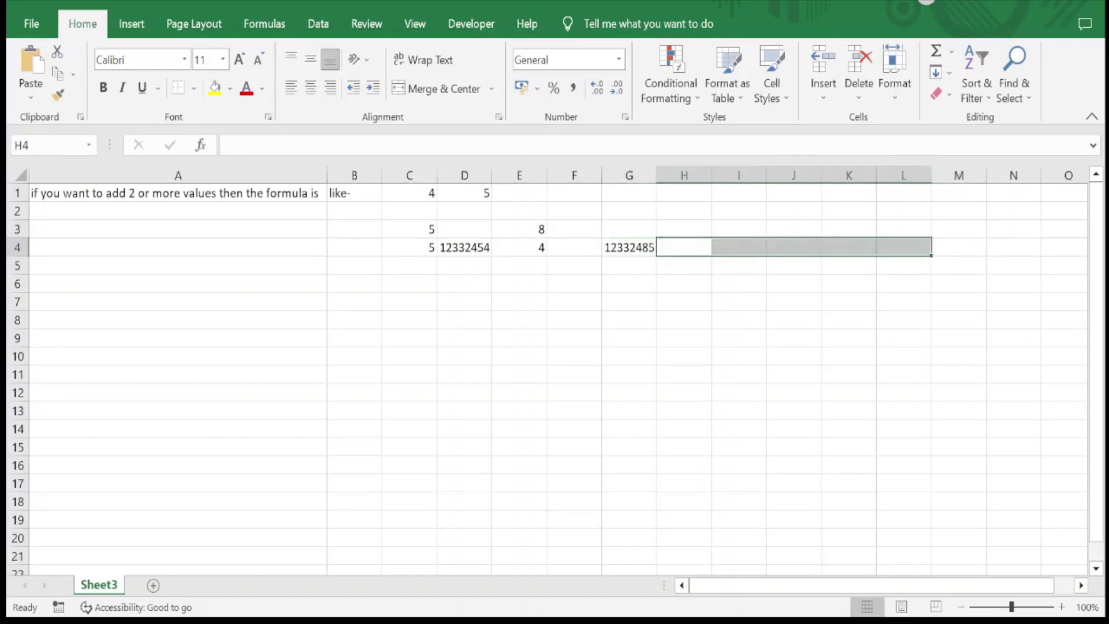
drag(849, 319, 904, 320)
click(848, 337)
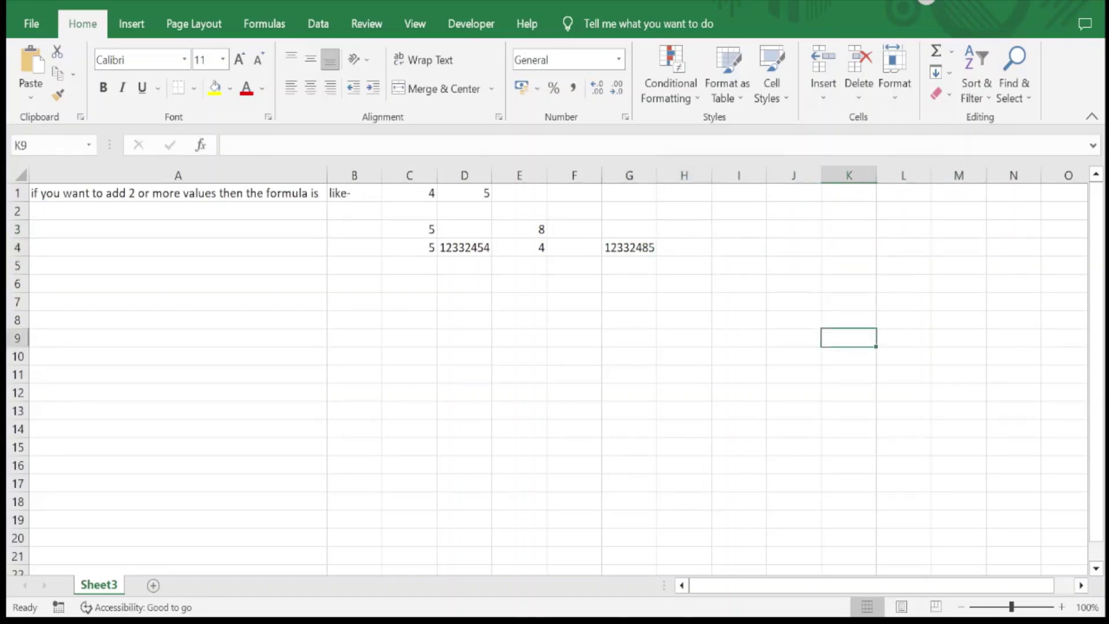
Step: Set D4 to 0, then E4 to 7 and D4 to 55, making G4 total 89
click(464, 247)
text(0)
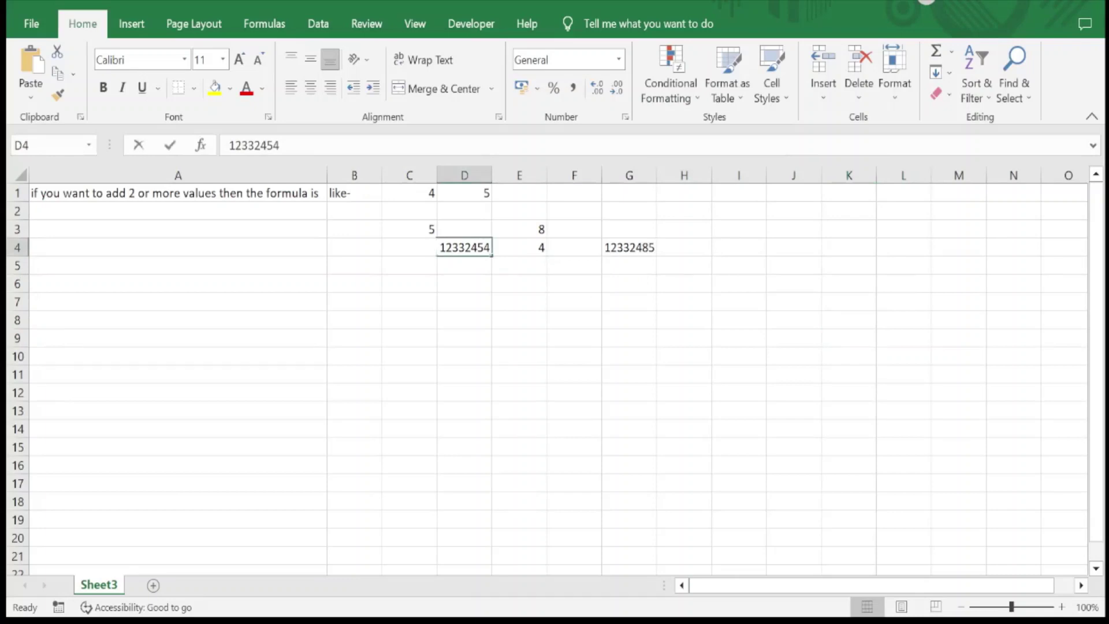
click(684, 320)
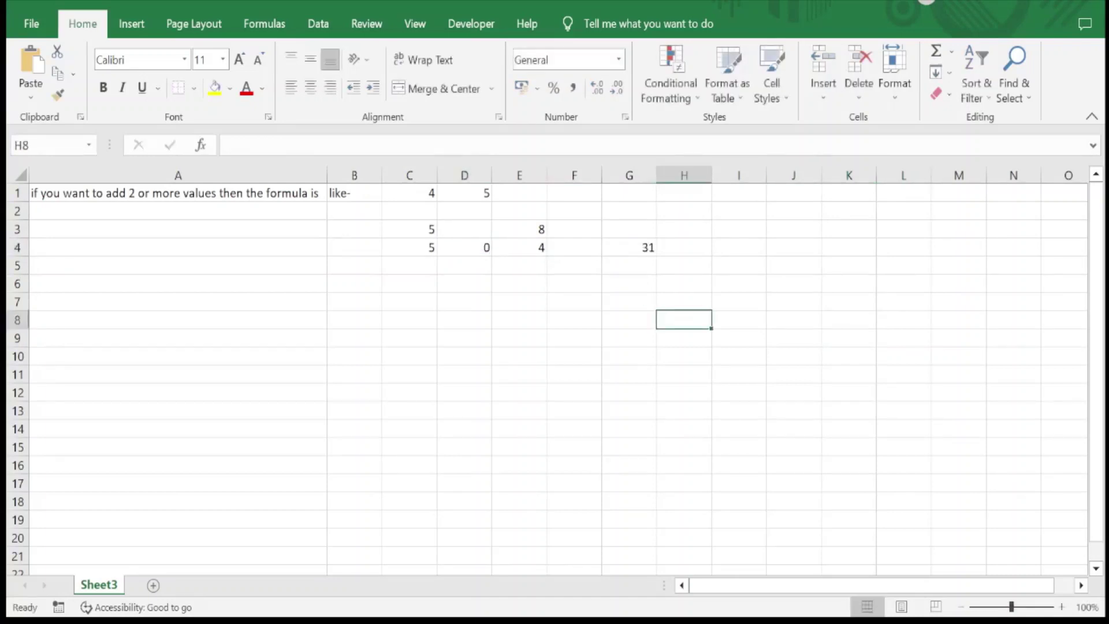
click(520, 248)
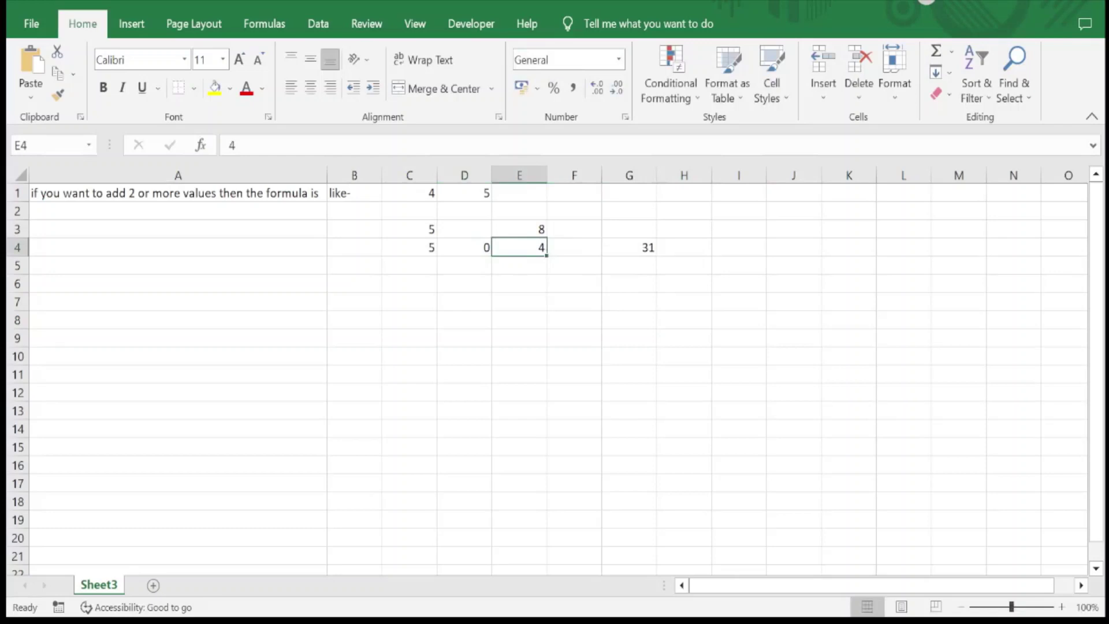
text(7)
click(684, 374)
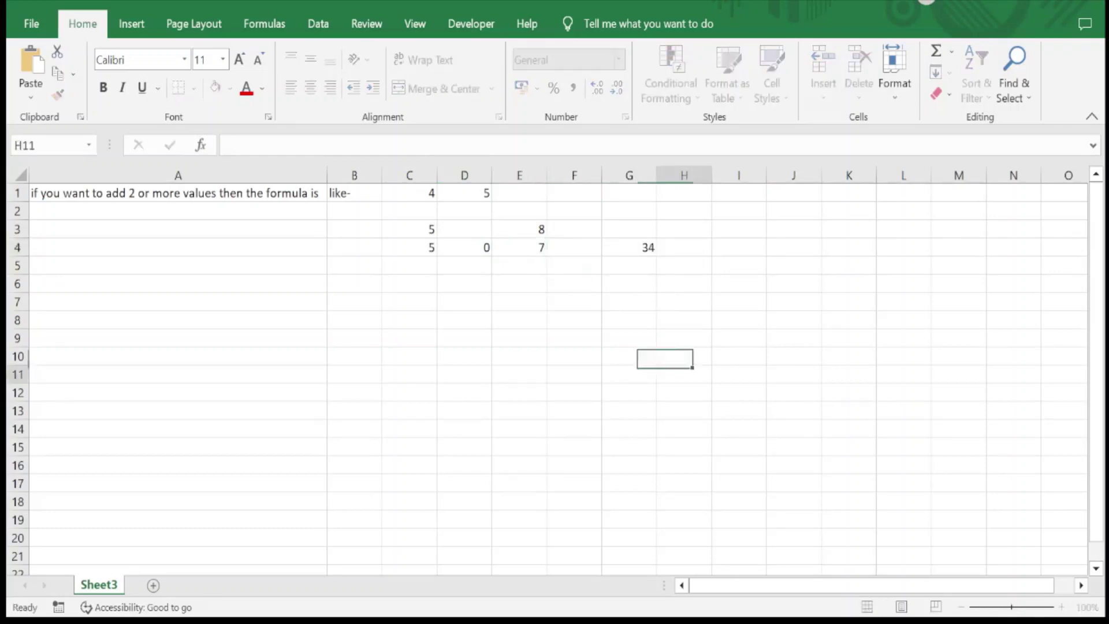
click(464, 247)
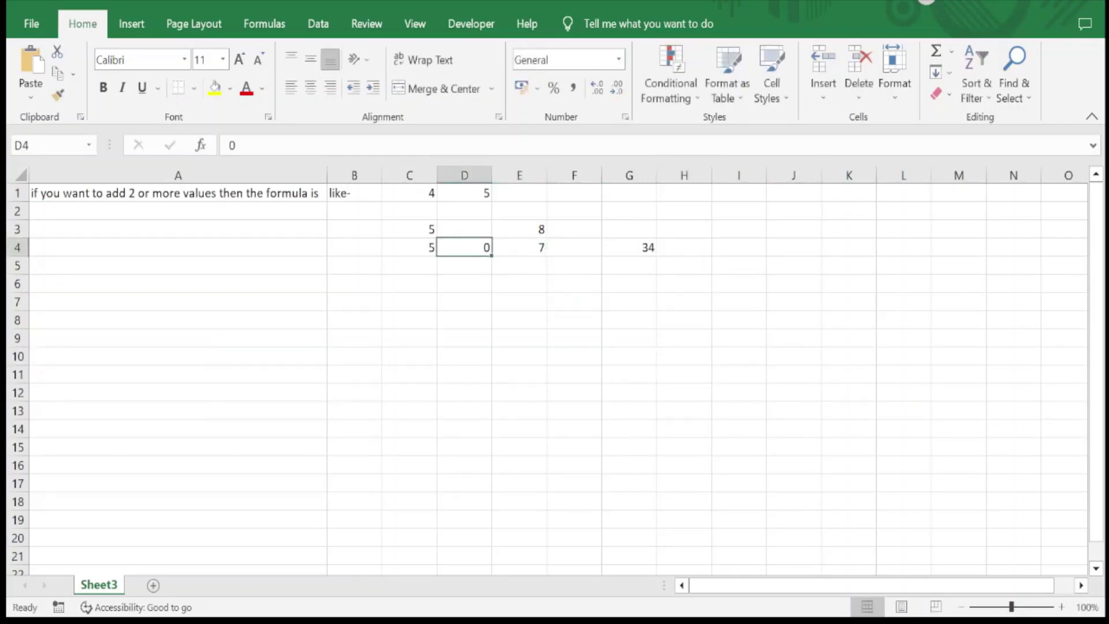
text(5)
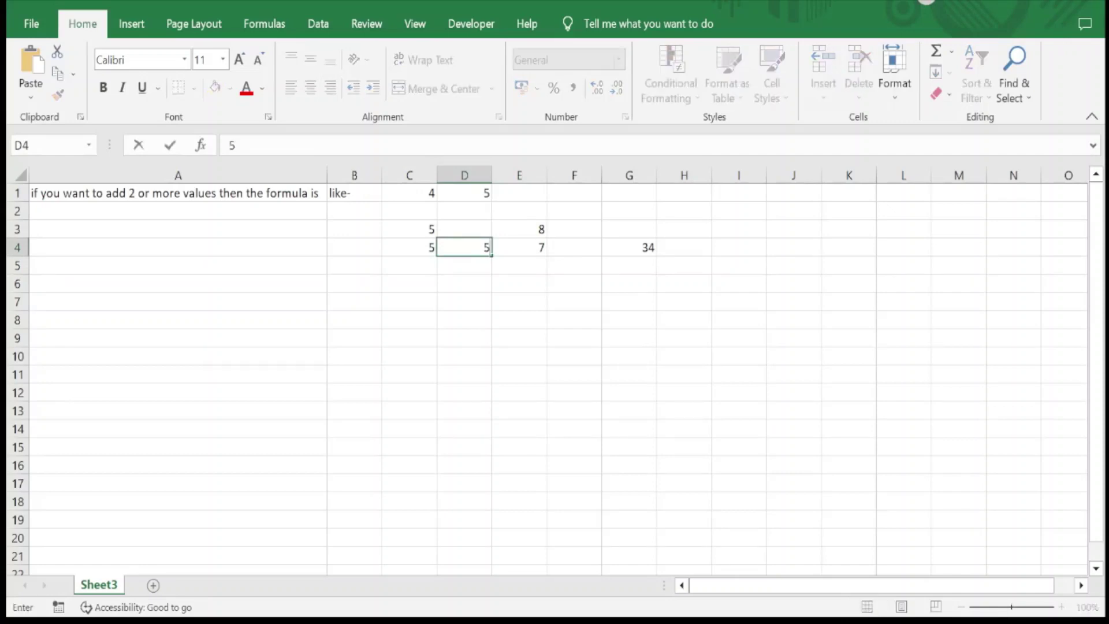
text(5)
click(519, 392)
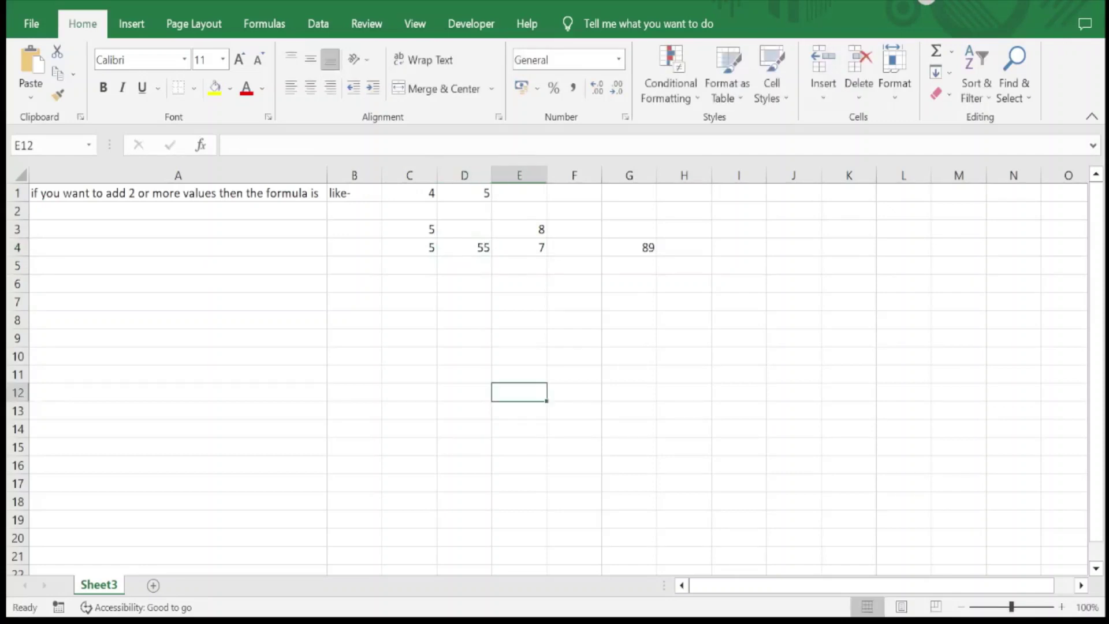
Step: Select C1:E4 and clear the values in E4, D4 and C4
drag(519, 247, 409, 211)
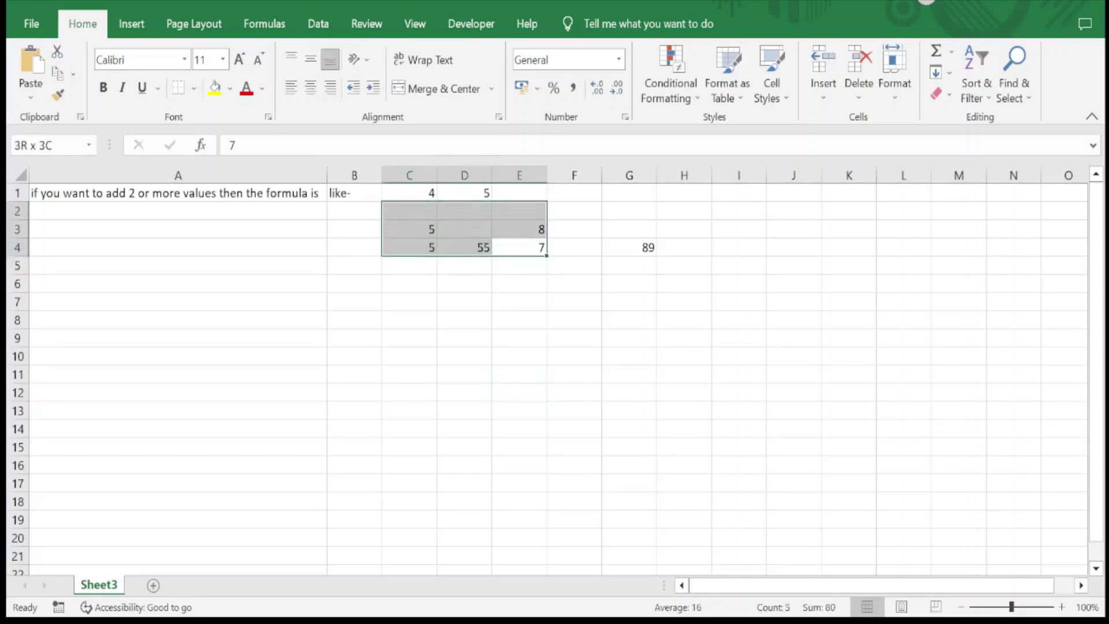
drag(409, 211, 409, 193)
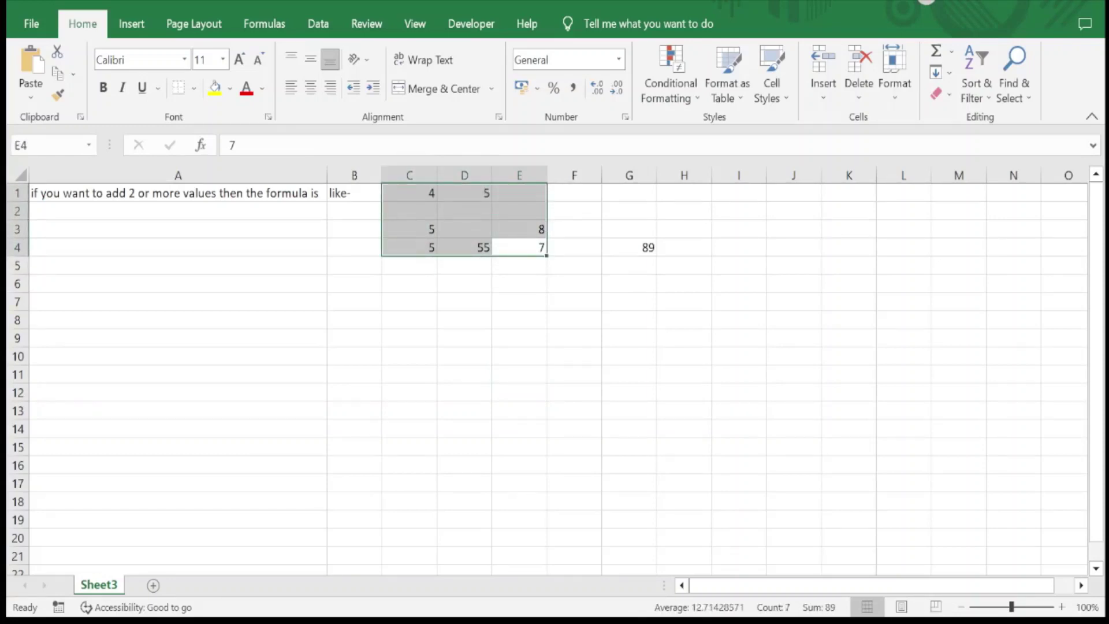
key(BackSpace)
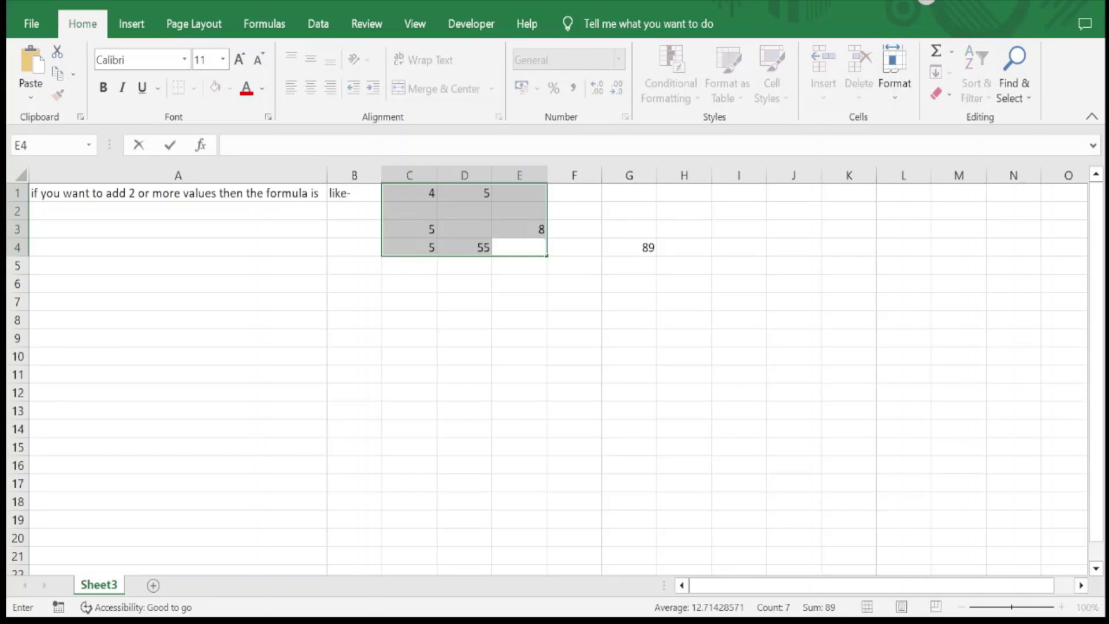
click(519, 428)
click(465, 247)
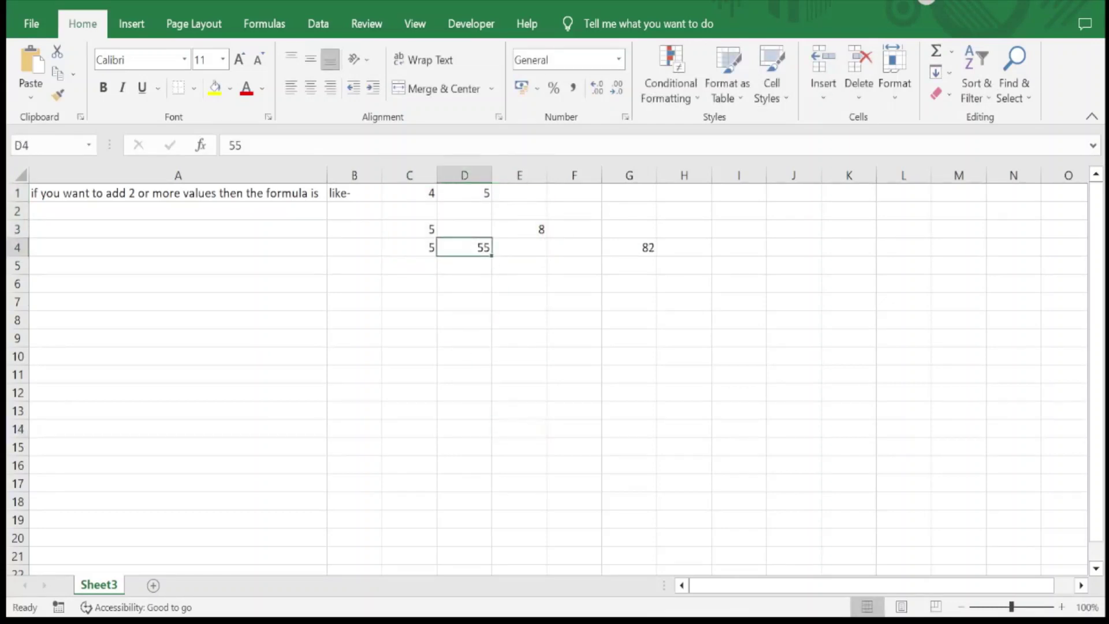
key(BackSpace)
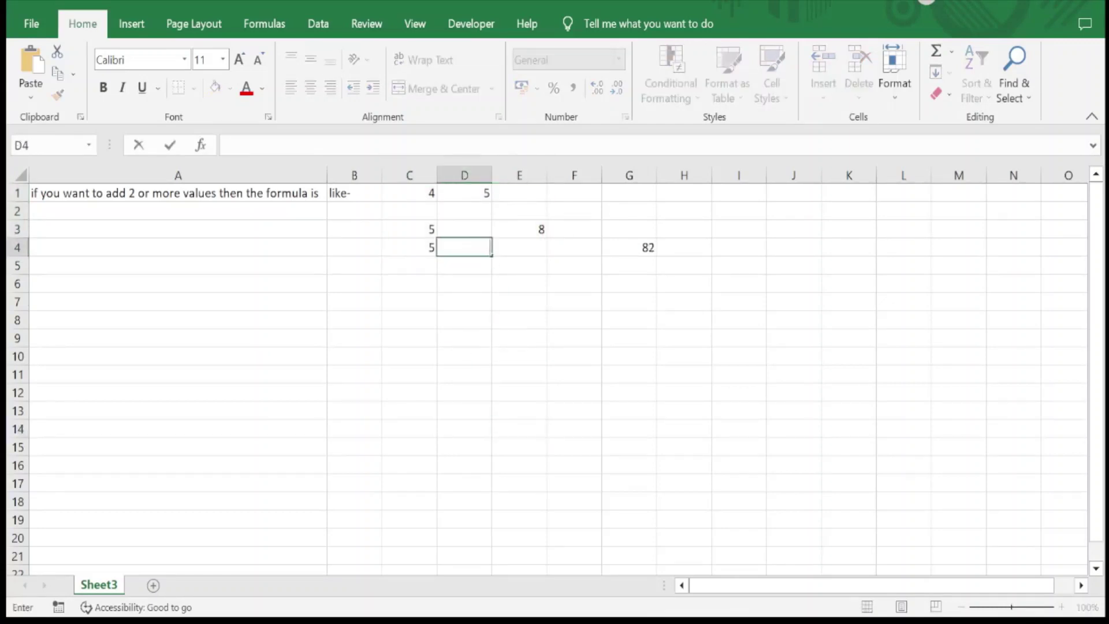
click(409, 247)
key(BackSpace)
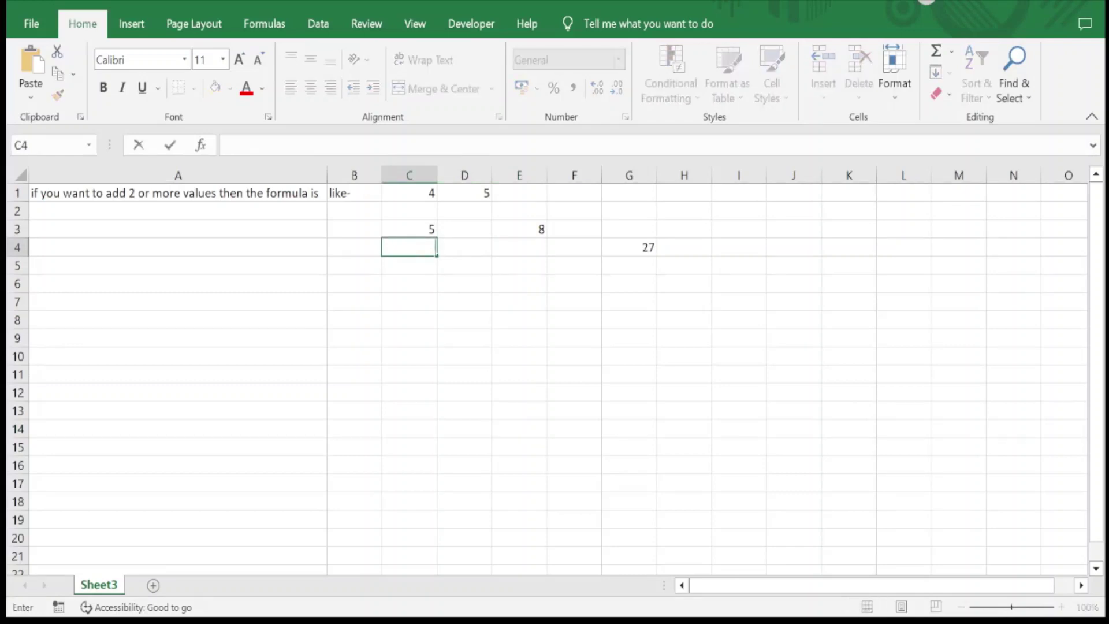
click(409, 229)
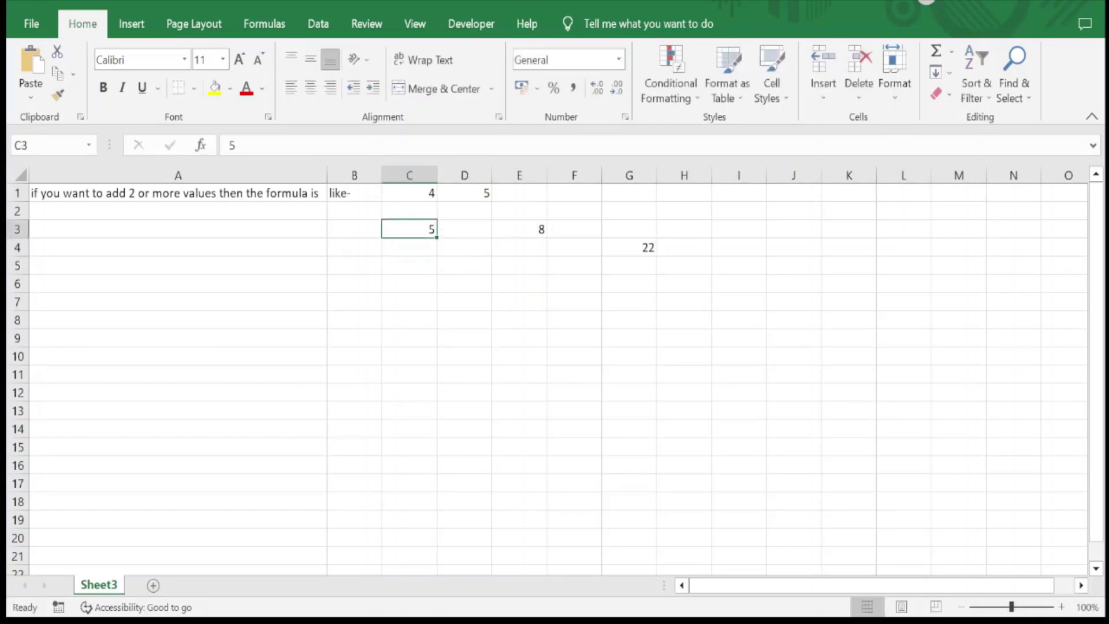
Step: Clear the remaining values in C3, C1, D1 and E3, leaving G4 at 0
key(BackSpace)
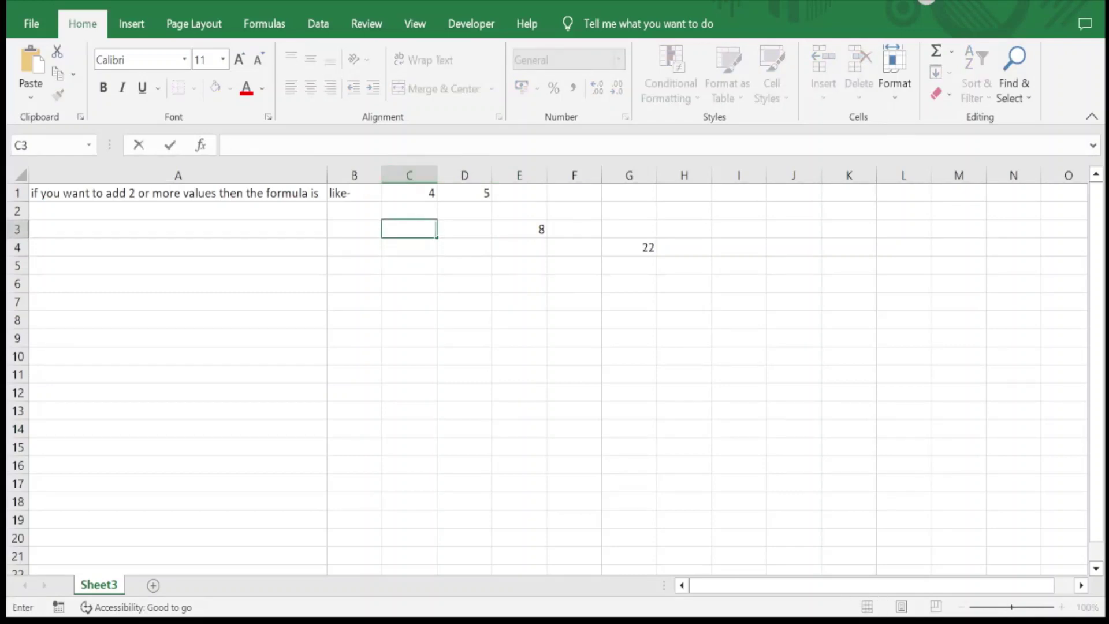
click(409, 192)
key(BackSpace)
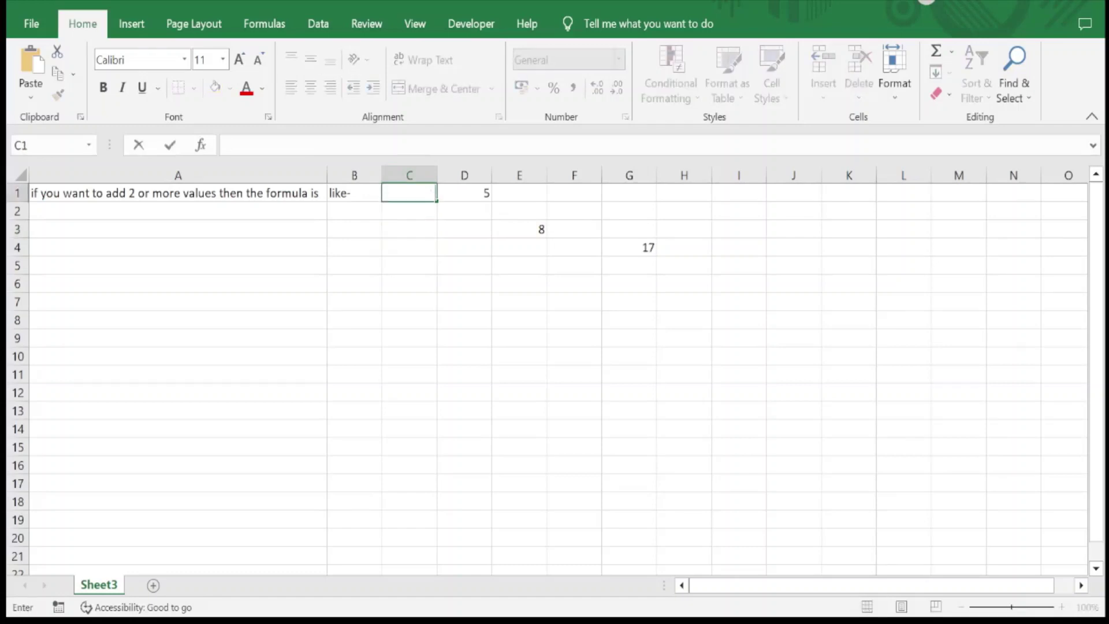
click(463, 192)
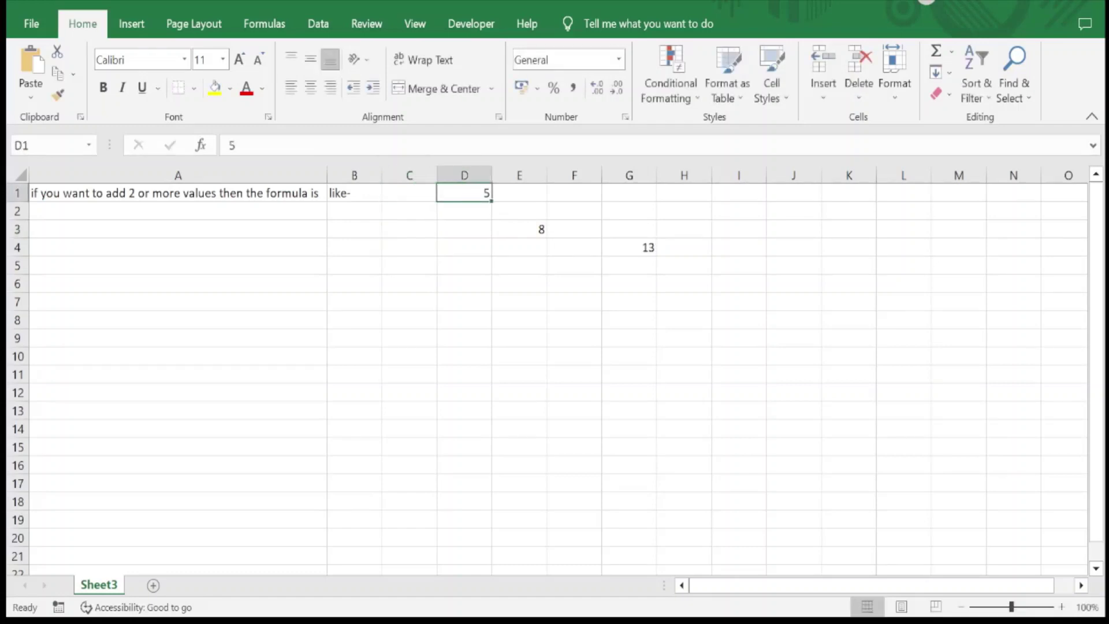
key(BackSpace)
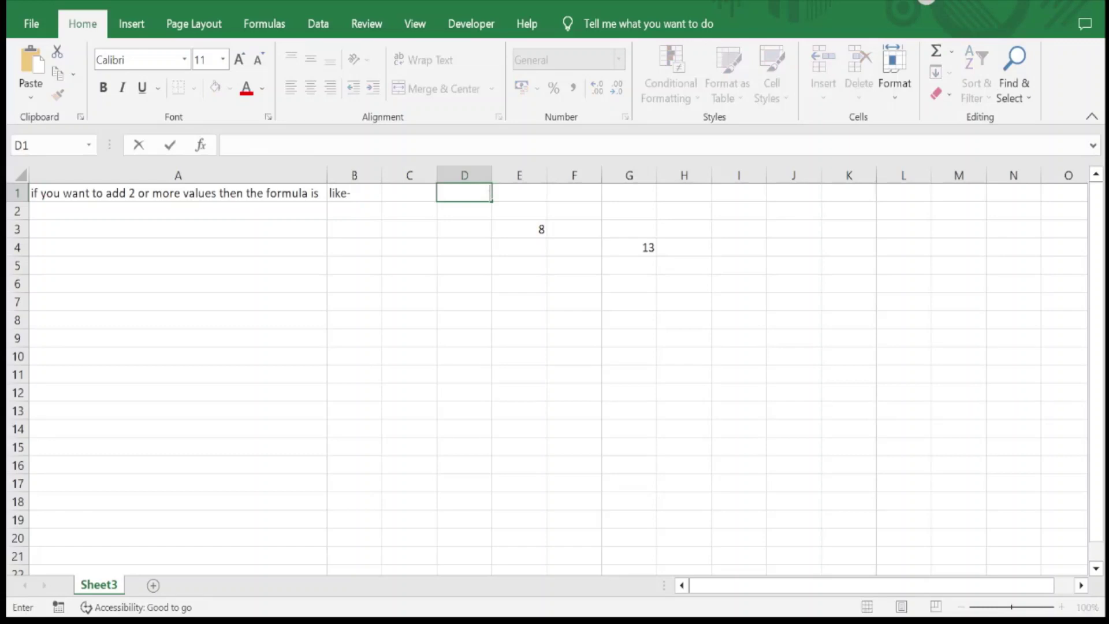
click(519, 229)
key(BackSpace)
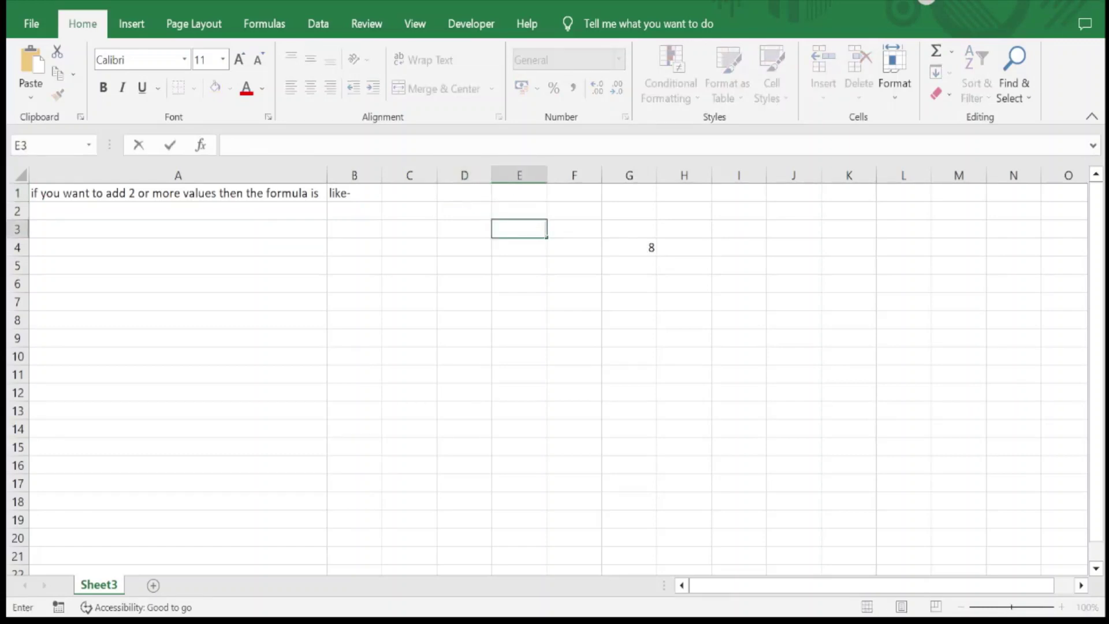
click(904, 374)
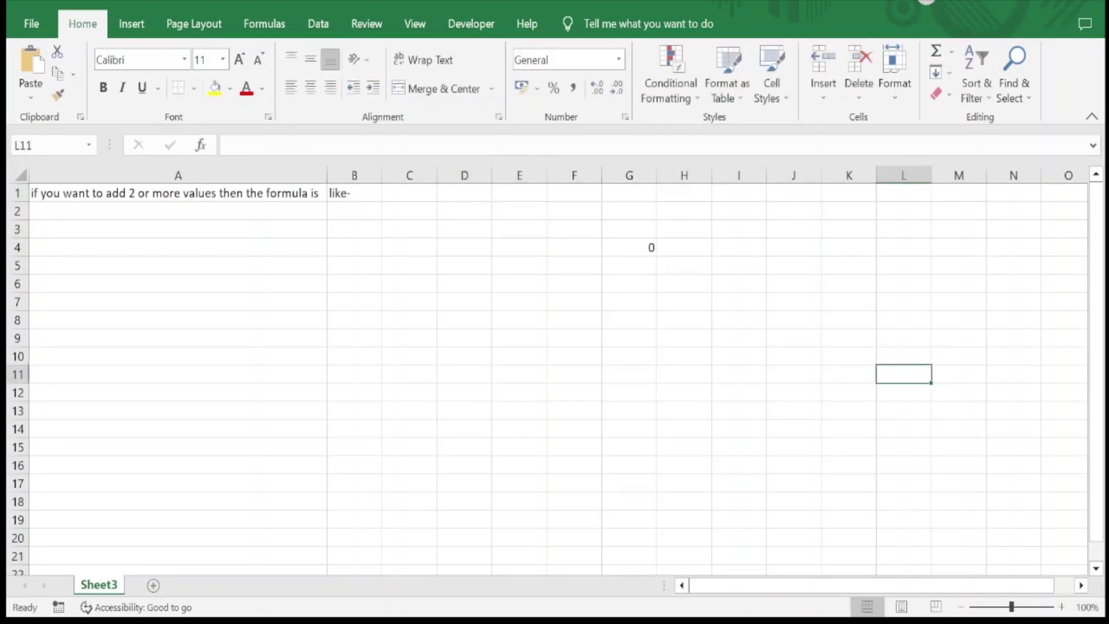
Step: Change the last reference in G4's SUM formula from D4 to C144, leaving the total at 0
click(573, 247)
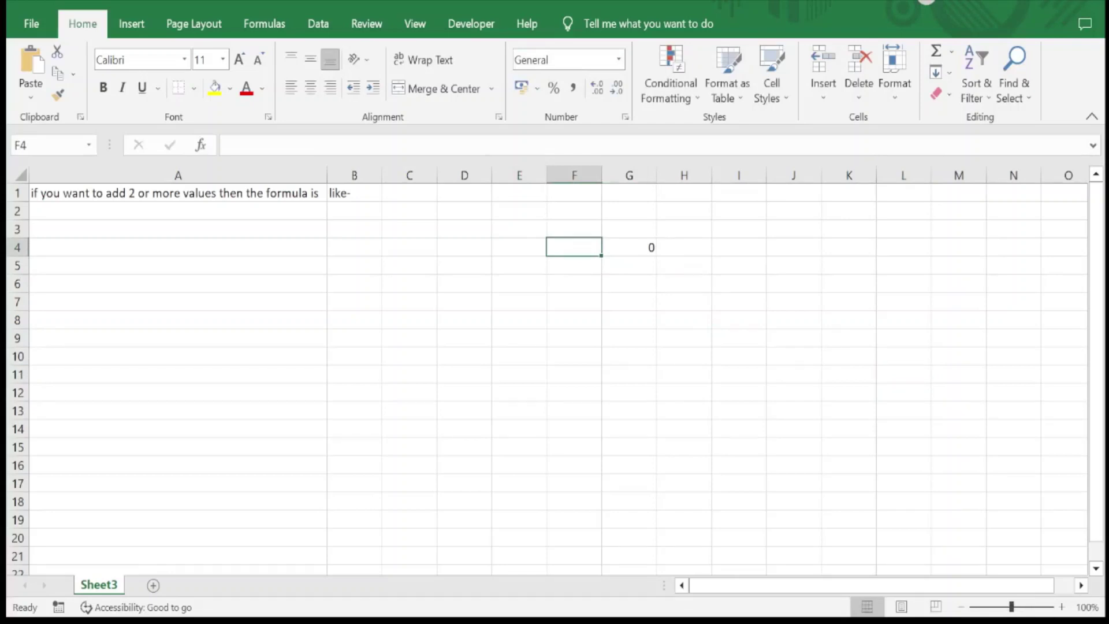
click(519, 210)
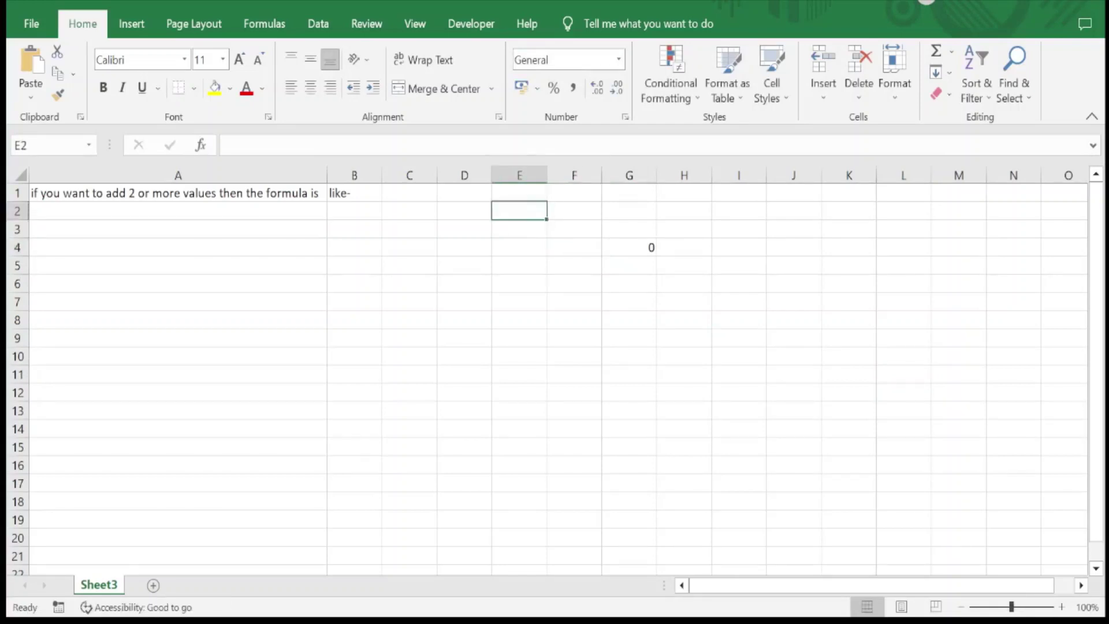
click(629, 247)
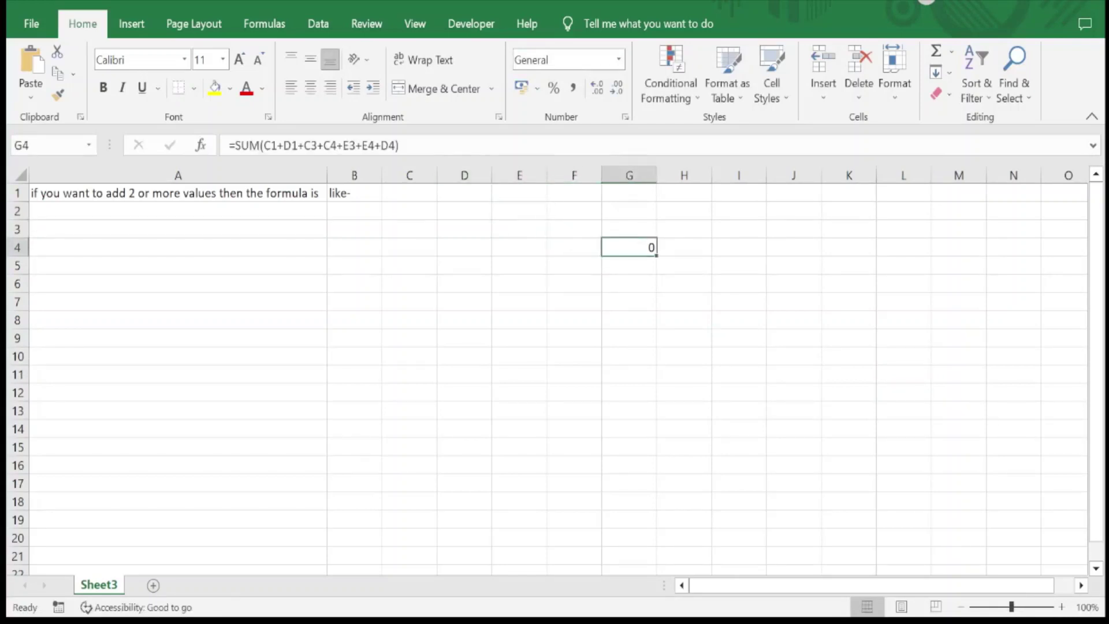
key(F2)
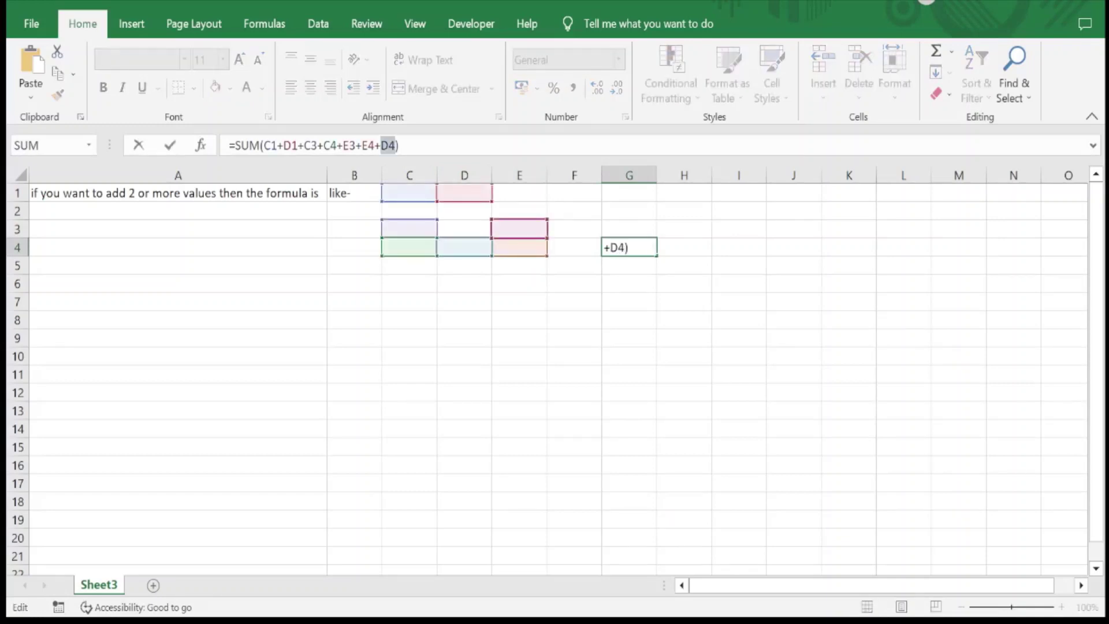
click(409, 193)
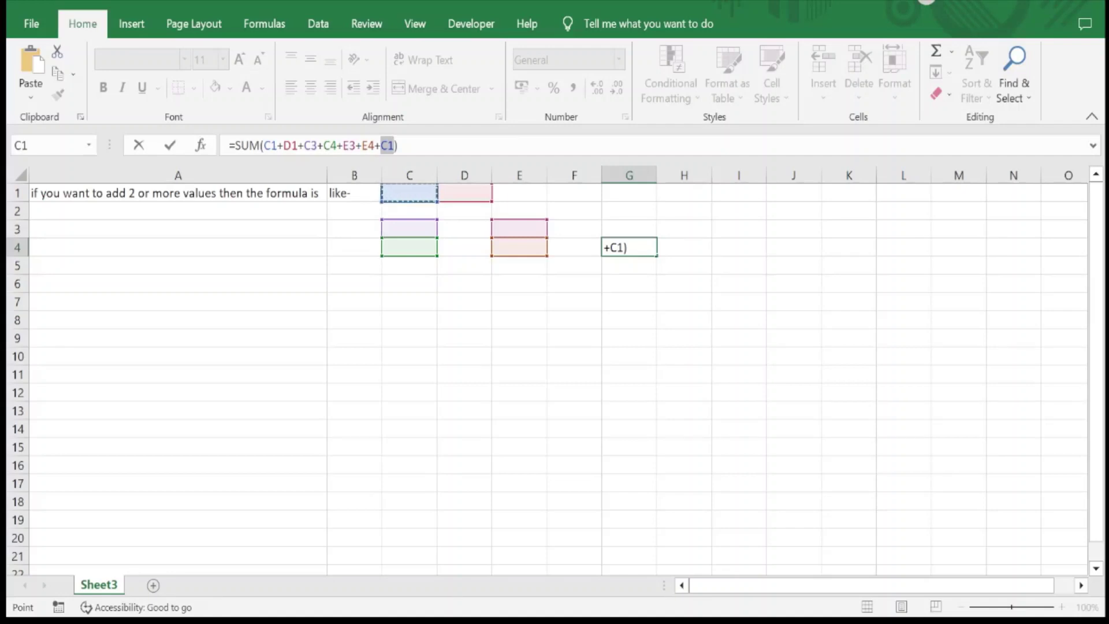
click(409, 228)
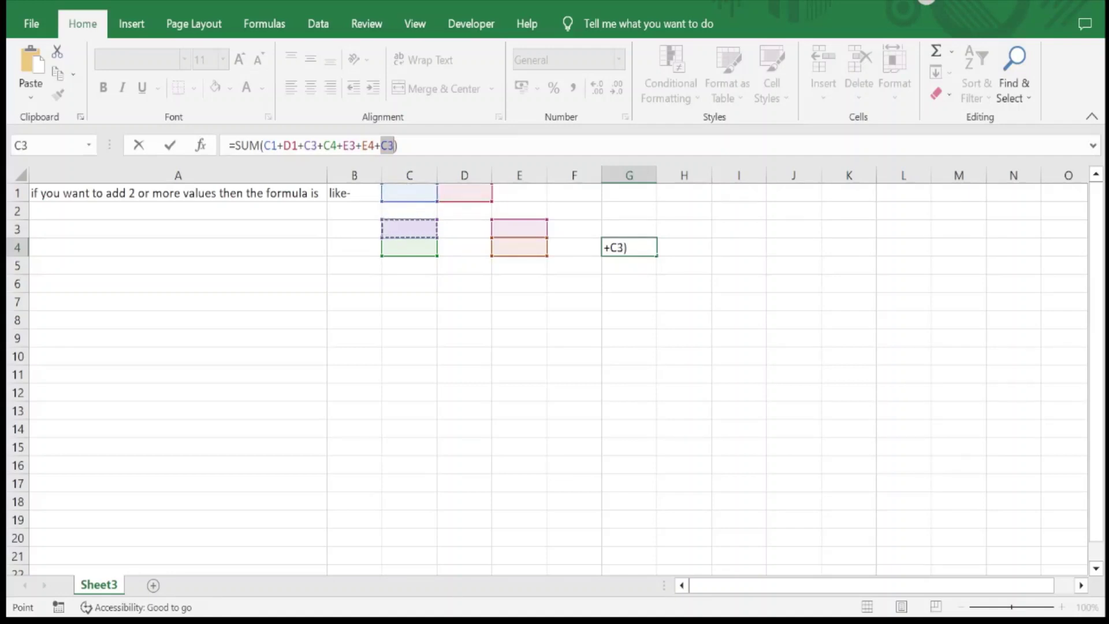
key(BackSpace)
text(144)
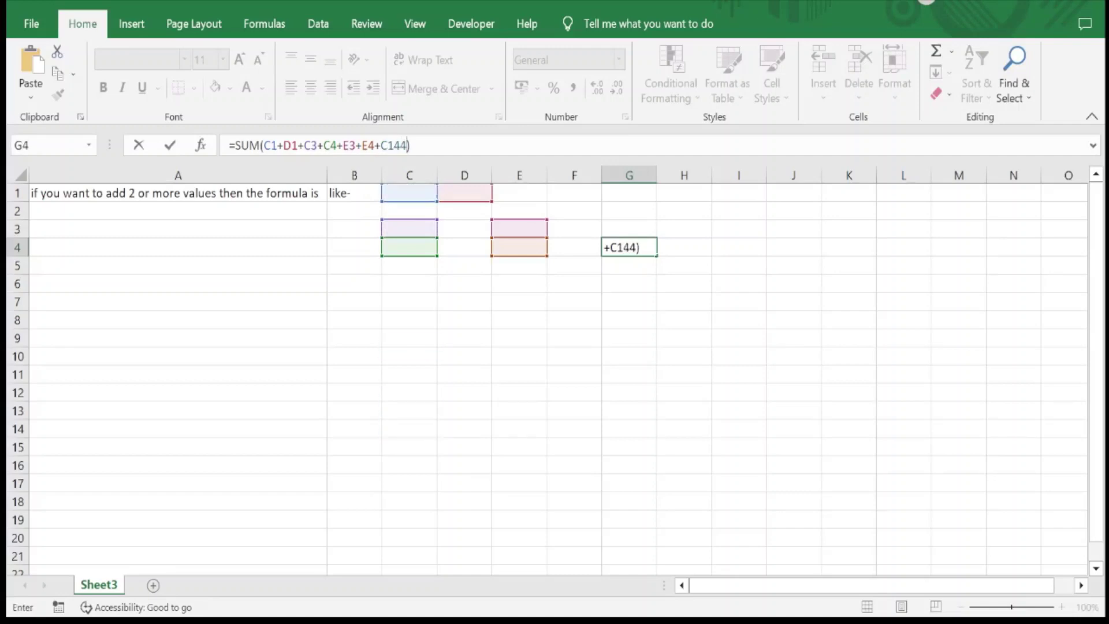
click(409, 192)
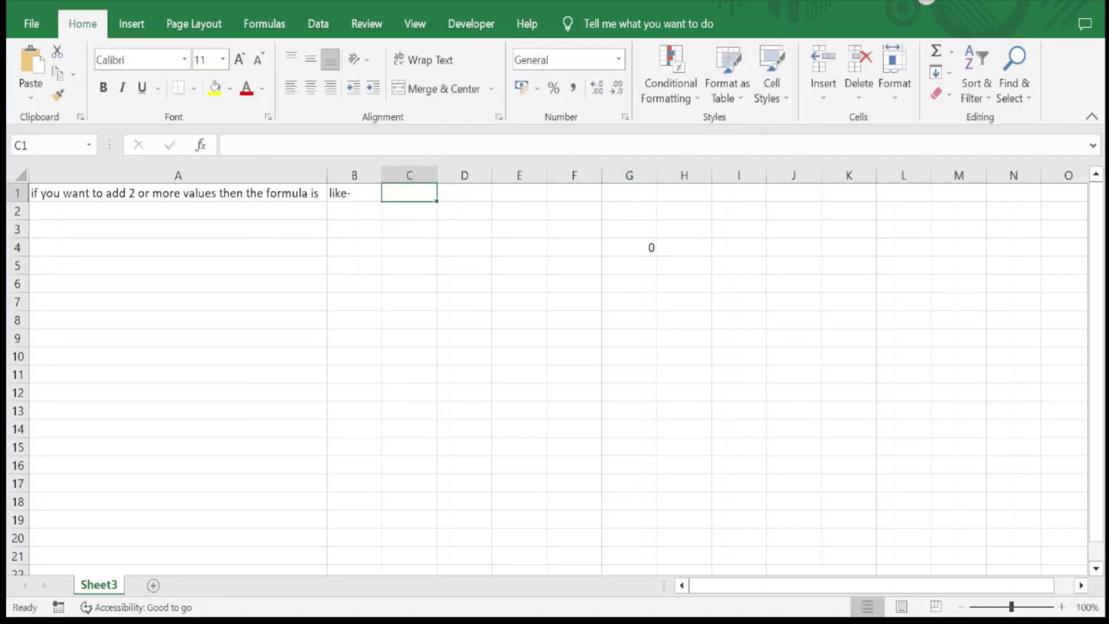
Step: Delete the entire SUM formula from cell G4
click(630, 247)
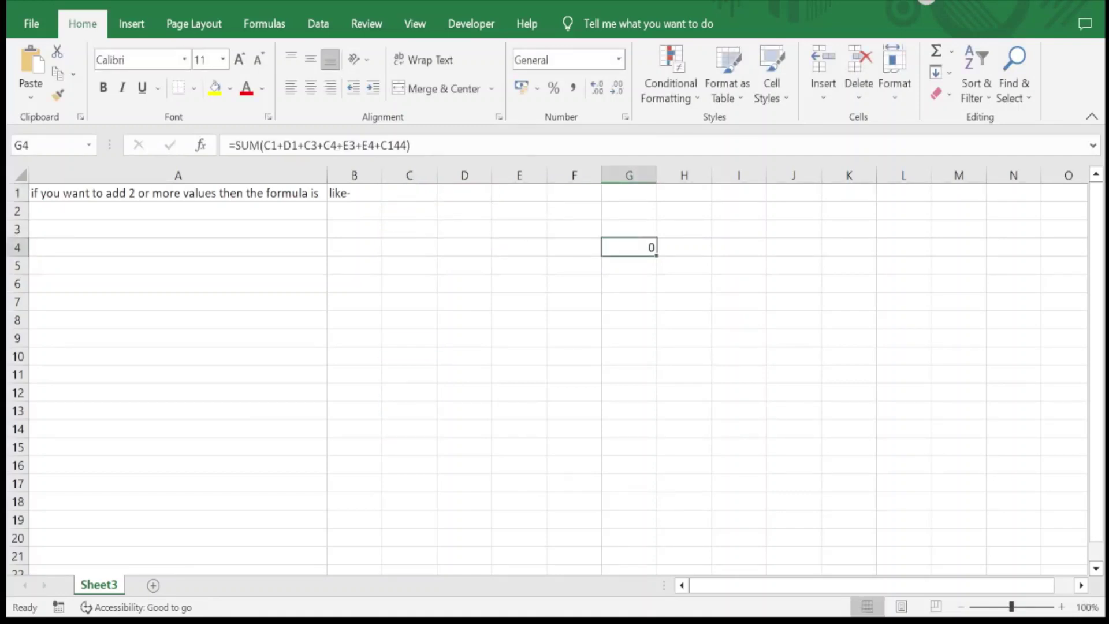
key(F2)
key(ctrl+shift+Home)
key(BackSpace)
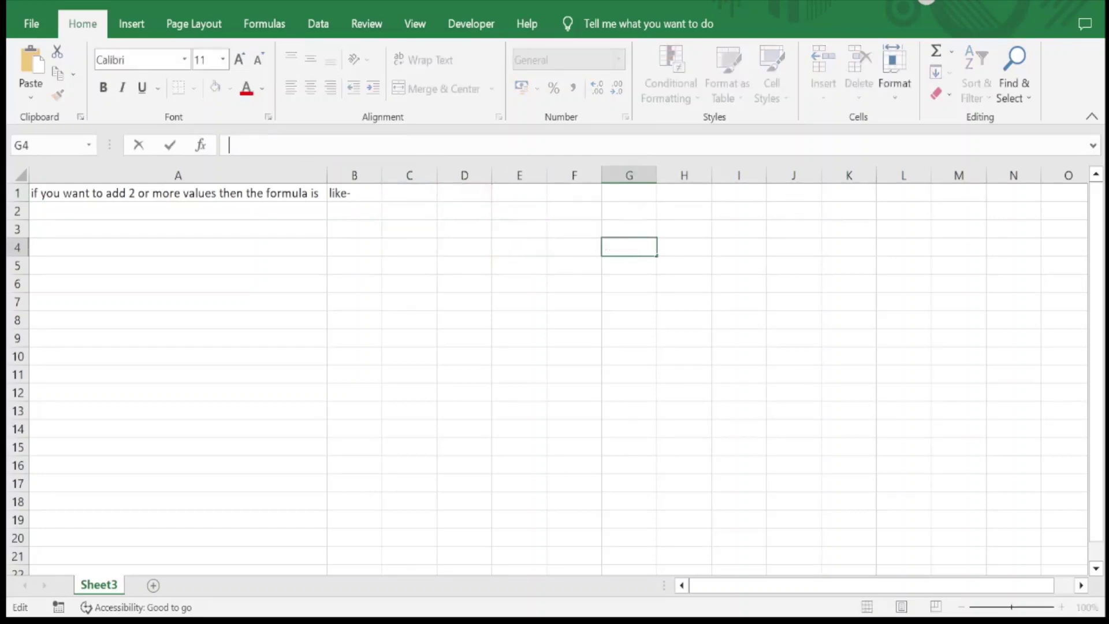